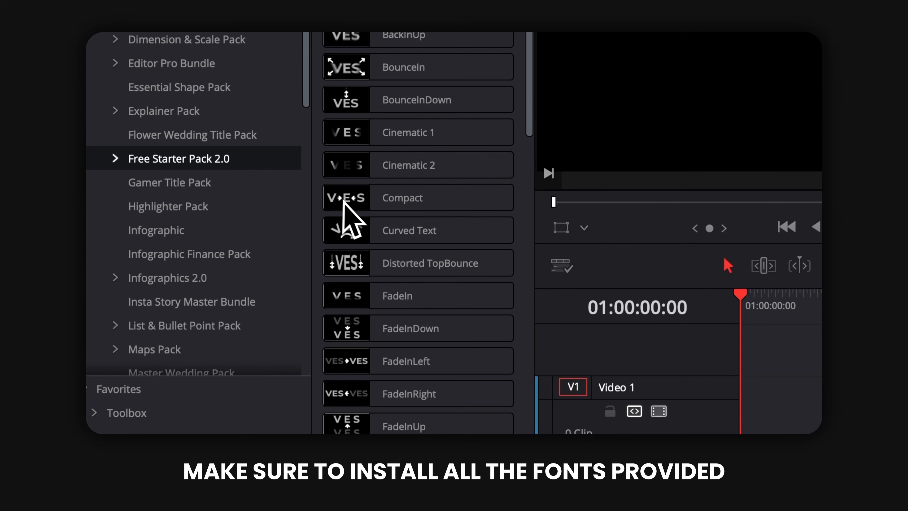
Place the Compact title from Free Starter Pack 2.0 at the start of the Video 1 track.
{"action": "left_click", "coordinate": [346, 201]}
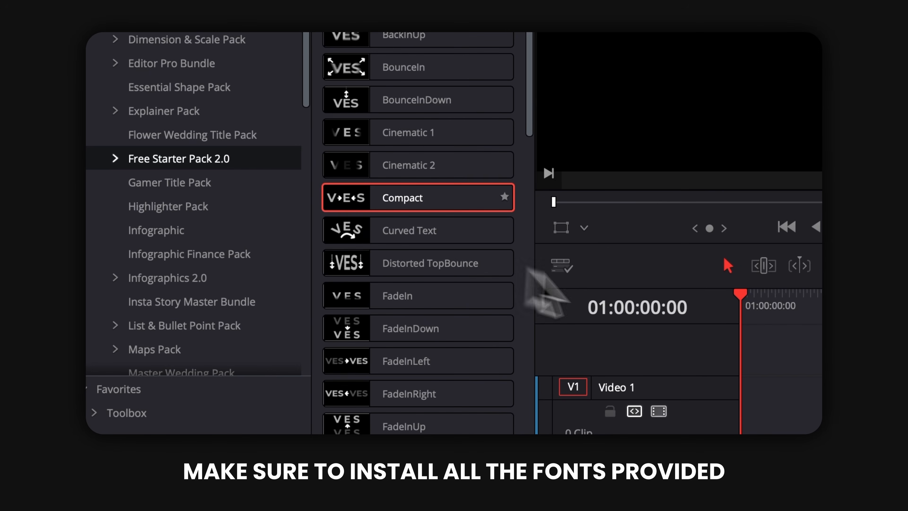
{"action": "left_click_drag", "start_coordinate": [529, 272], "coordinate": [746, 424]}
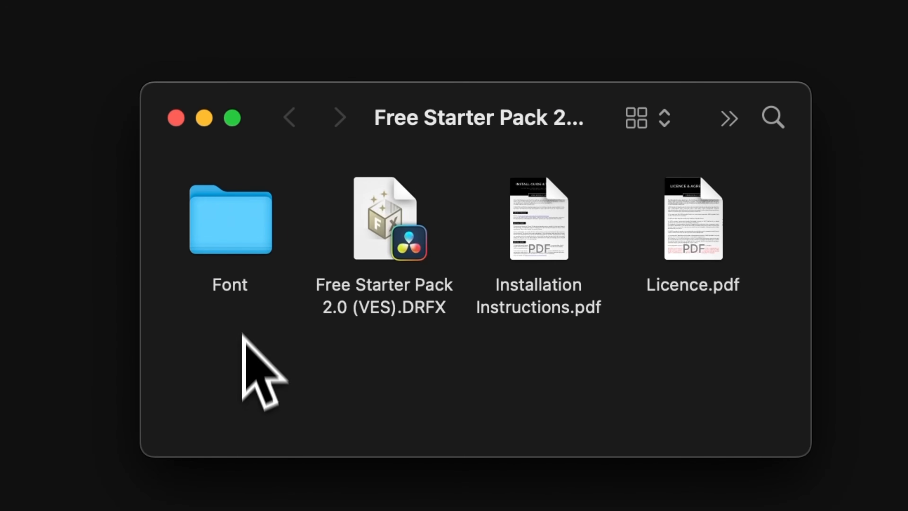
Switch to Finder, open the pack's Font folder and select all the Poppins font files.
{"action": "double_click", "coordinate": [237, 233]}
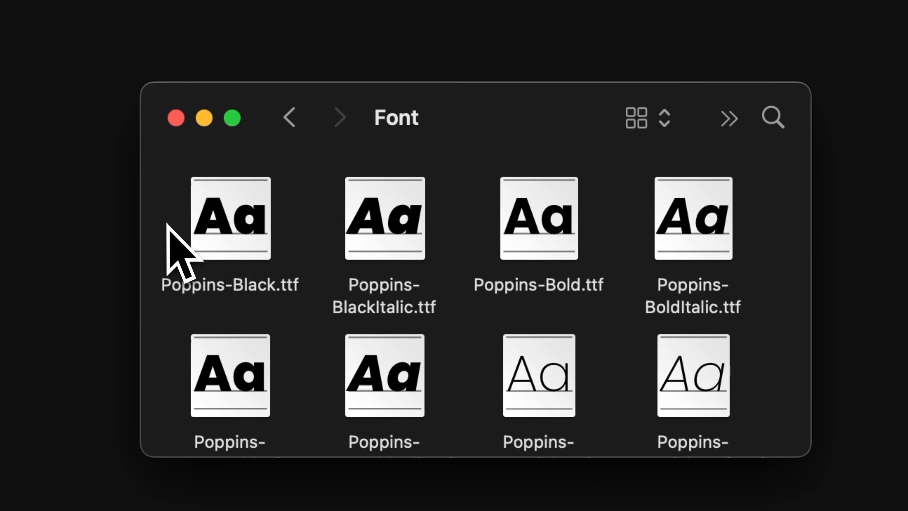
{"action": "key", "text": "super+a"}
{"action": "scroll", "coordinate": [168, 250], "scroll_direction": "down", "scroll_amount": 10}
{"action": "left_click_drag", "start_coordinate": [373, 349], "coordinate": [362, 340]}
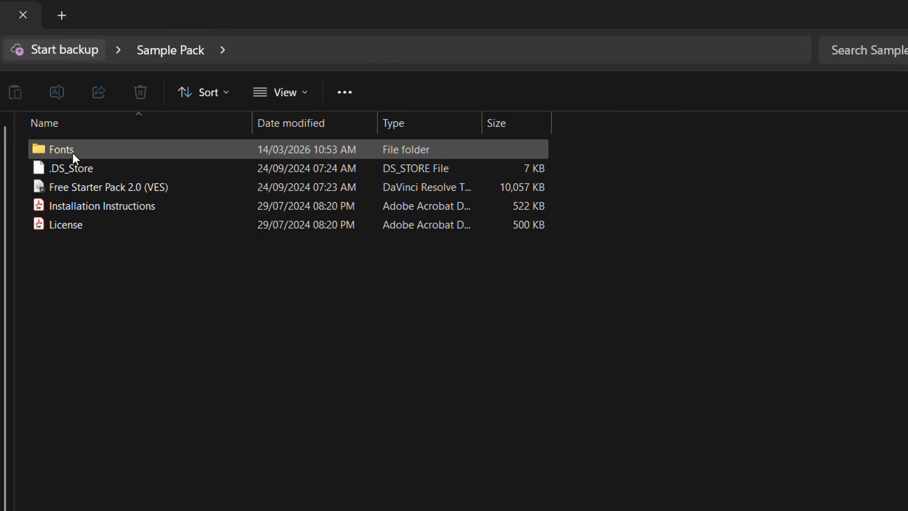
In Windows File Explorer, open the Sample Pack's Fonts folder, select all the font files and install them.
{"action": "double_click", "coordinate": [73, 154]}
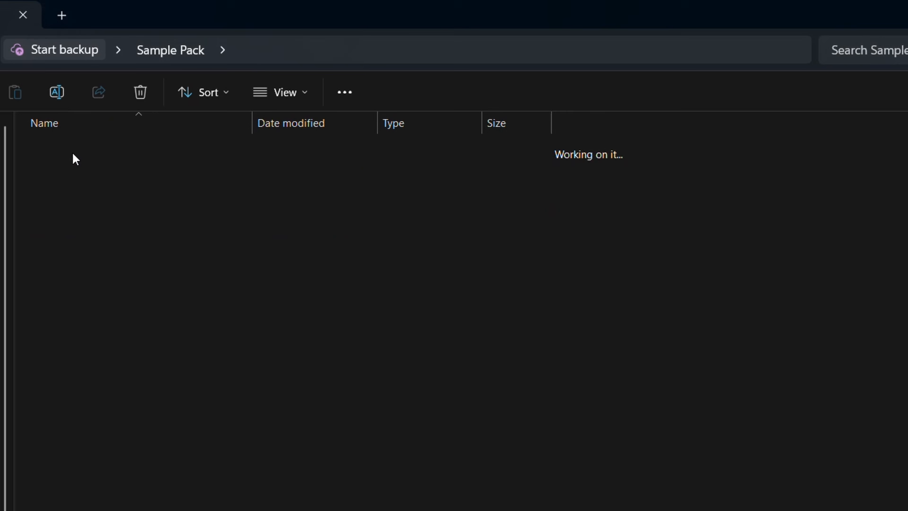
{"action": "left_click_drag", "start_coordinate": [223, 506], "coordinate": [107, 166]}
{"action": "right_click", "coordinate": [120, 209]}
{"action": "left_click", "coordinate": [186, 306]}
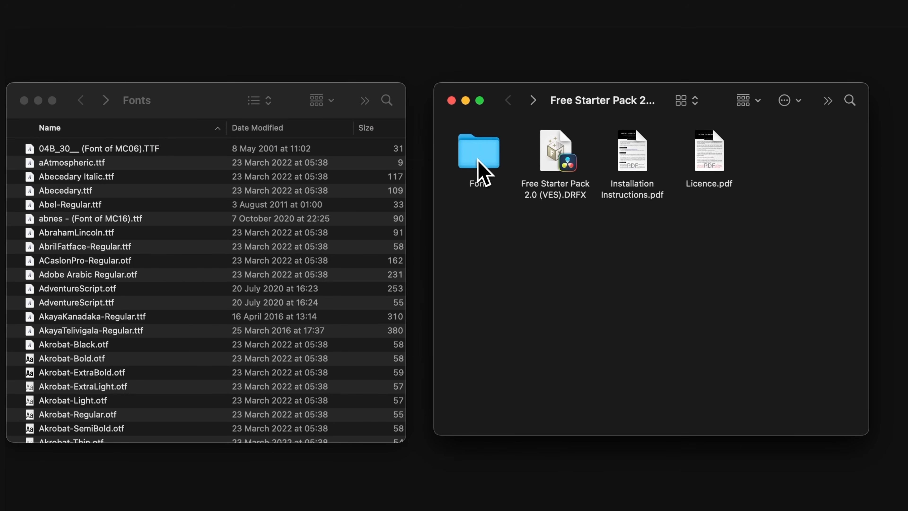
In Finder, copy all the Poppins font files from the pack's Font folder into the system Fonts folder.
{"action": "double_click", "coordinate": [479, 161]}
{"action": "left_click_drag", "start_coordinate": [451, 158], "coordinate": [780, 411]}
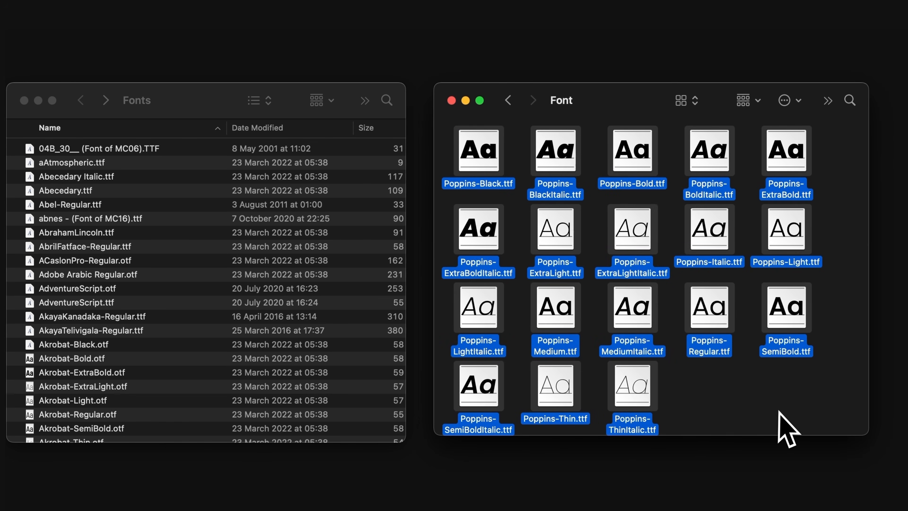
{"action": "left_click_drag", "start_coordinate": [632, 426], "coordinate": [352, 365]}
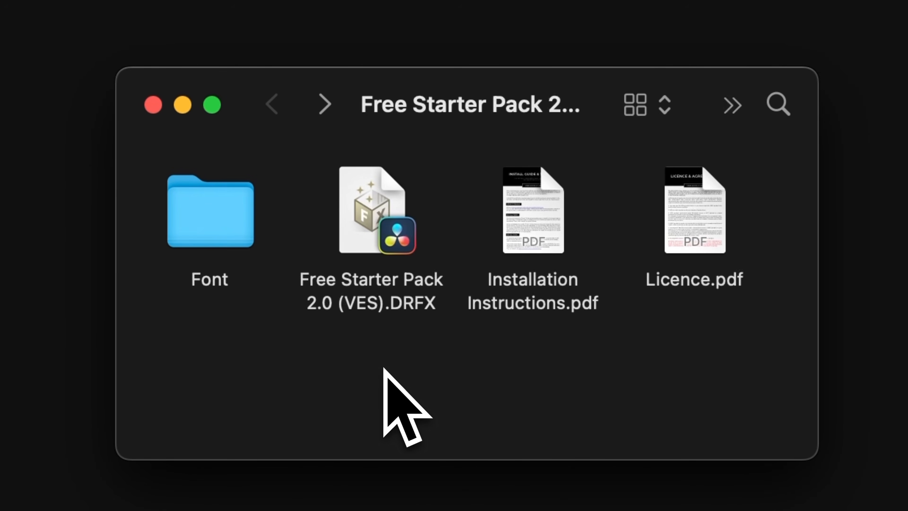
Install the Free Starter Pack 2.0 (VES).DRFX template bundle into DaVinci Resolve's Effects Library.
{"action": "double_click", "coordinate": [381, 239]}
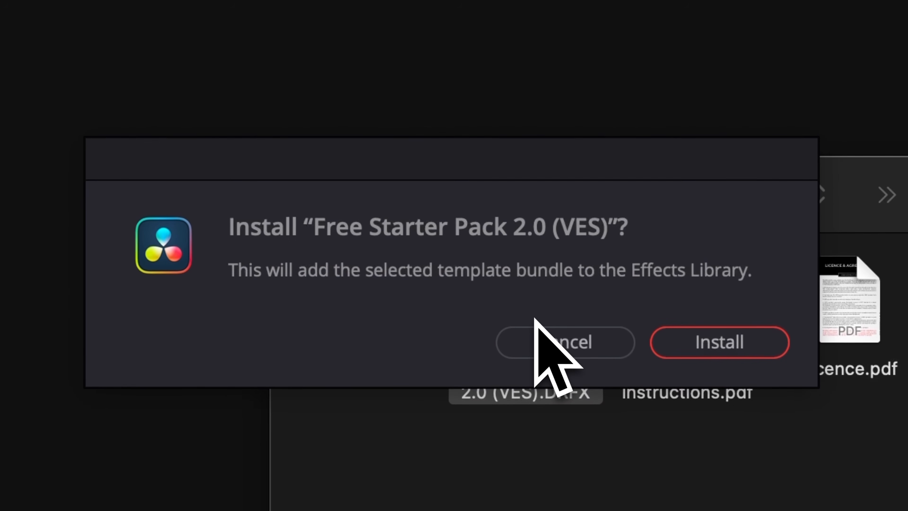
{"action": "left_click", "coordinate": [769, 344]}
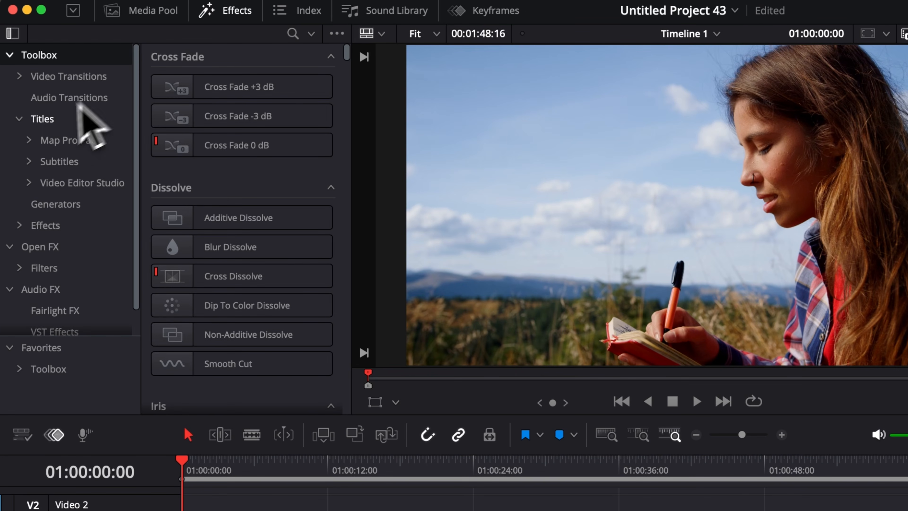
Open the Free Starter Pack among the Video Editor Studio titles and show its 02. Intro Cards category.
{"action": "left_click", "coordinate": [29, 184]}
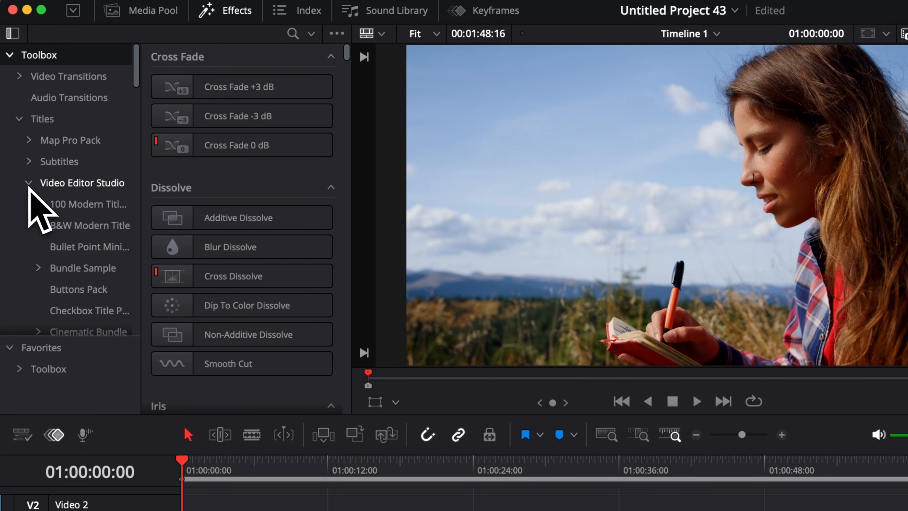
{"action": "scroll", "coordinate": [53, 268], "scroll_direction": "down", "scroll_amount": 10}
{"action": "scroll", "coordinate": [52, 260], "scroll_direction": "down", "scroll_amount": 8}
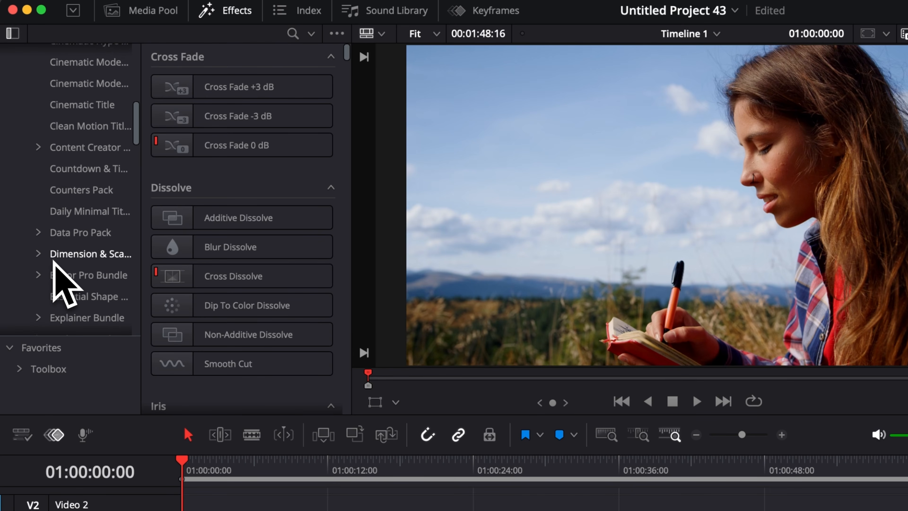
{"action": "left_click", "coordinate": [51, 256]}
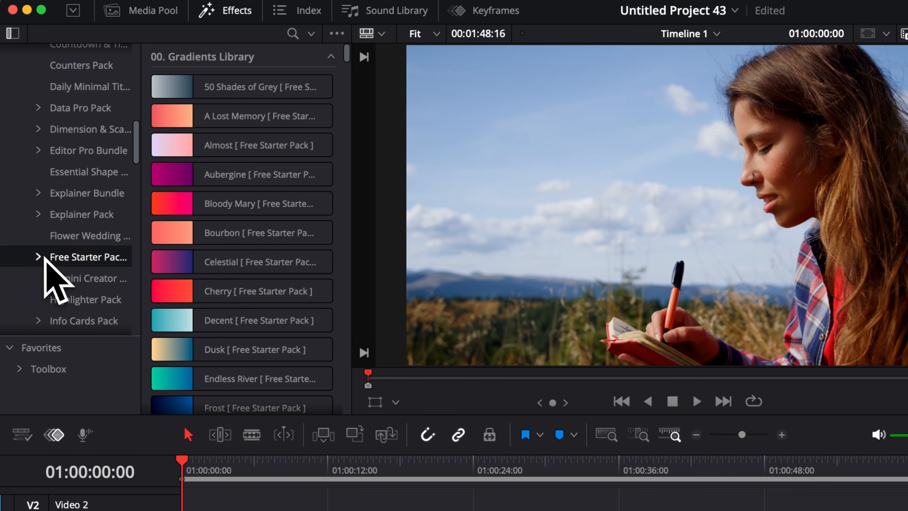
{"action": "scroll", "coordinate": [54, 284], "scroll_direction": "down", "scroll_amount": 3}
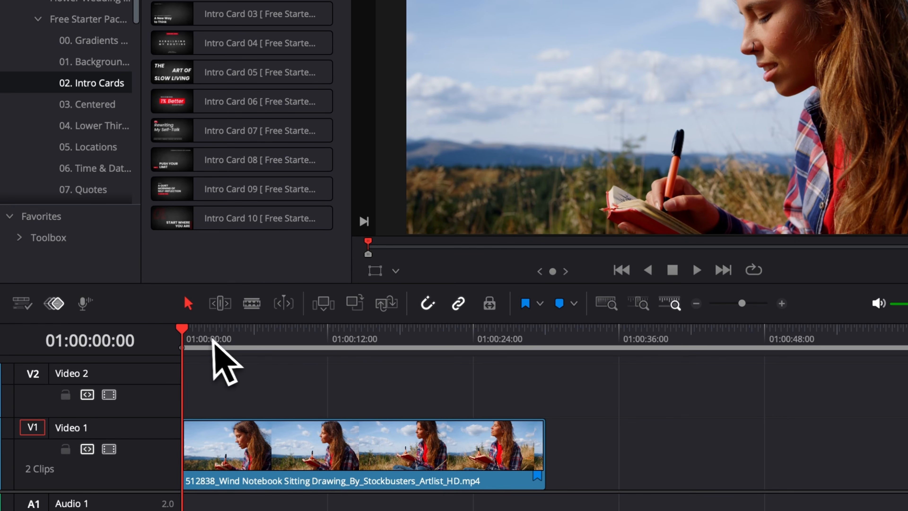
Add Intro Card 09 at the start of Video 2 above the footage and extend it to about 01:00:13:08.
{"action": "left_click_drag", "start_coordinate": [213, 339], "coordinate": [263, 342]}
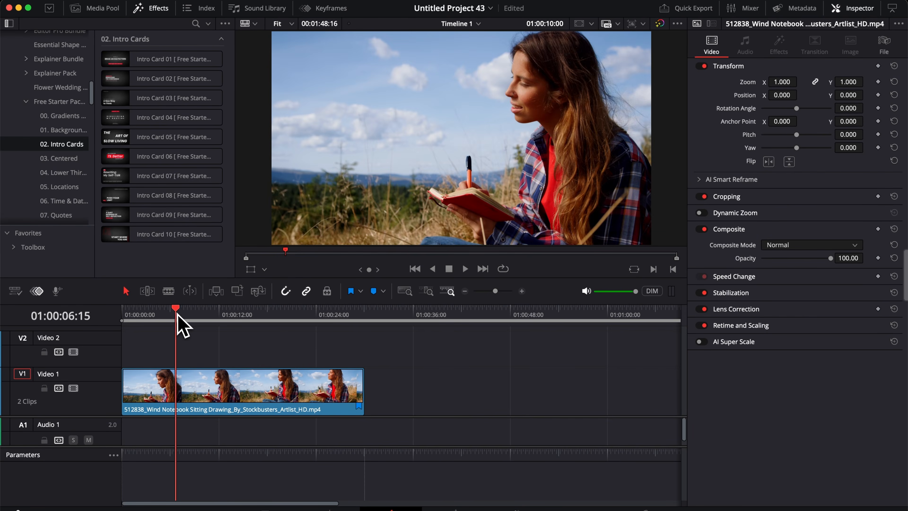
{"action": "left_click_drag", "start_coordinate": [177, 314], "coordinate": [178, 315]}
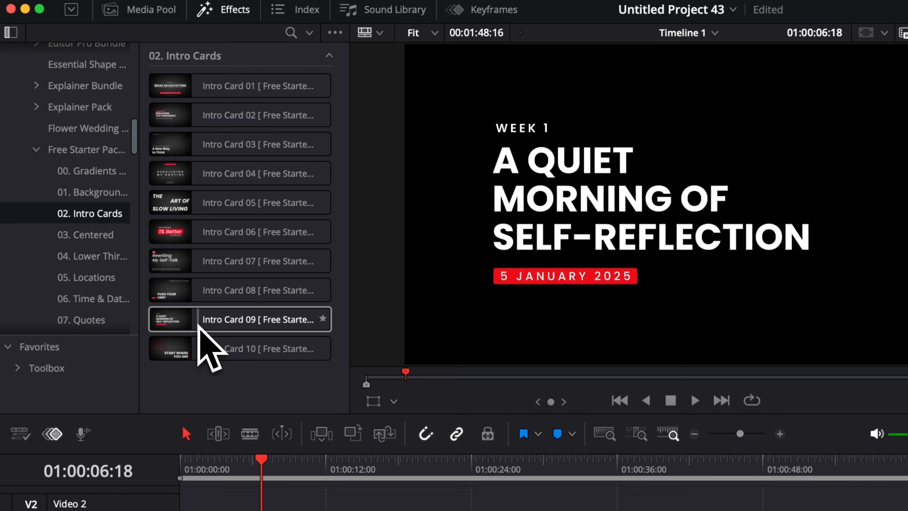
{"action": "left_click_drag", "start_coordinate": [199, 326], "coordinate": [184, 510]}
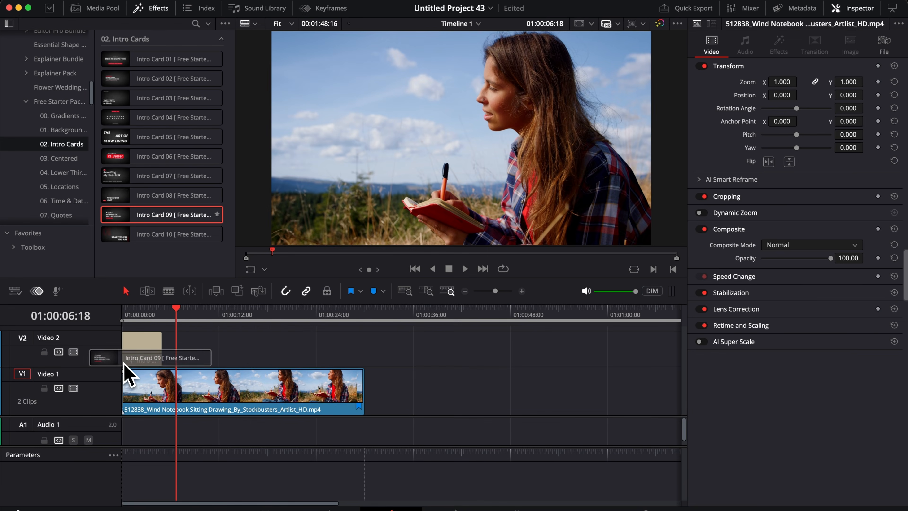
{"action": "left_click_drag", "start_coordinate": [125, 374], "coordinate": [130, 376]}
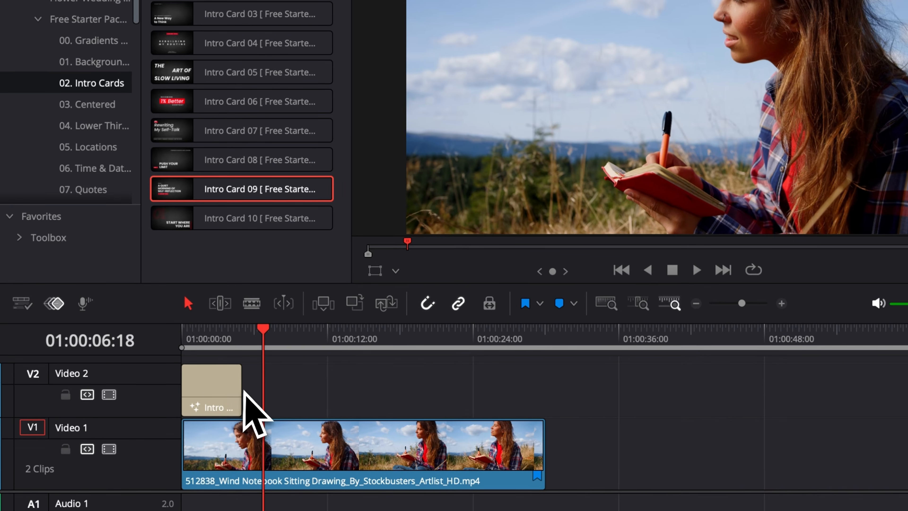
{"action": "left_click_drag", "start_coordinate": [156, 346], "coordinate": [209, 351]}
{"action": "left_click_drag", "start_coordinate": [316, 392], "coordinate": [340, 391]}
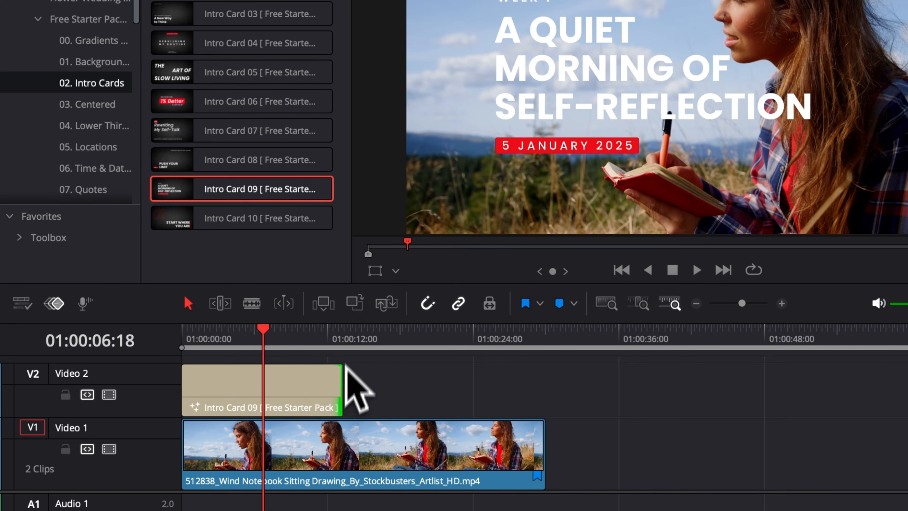
Split the footage at the intro card's end, delete the remaining part and play the timeline from the start.
{"action": "left_click", "coordinate": [344, 335]}
{"action": "key", "text": "ctrl+b"}
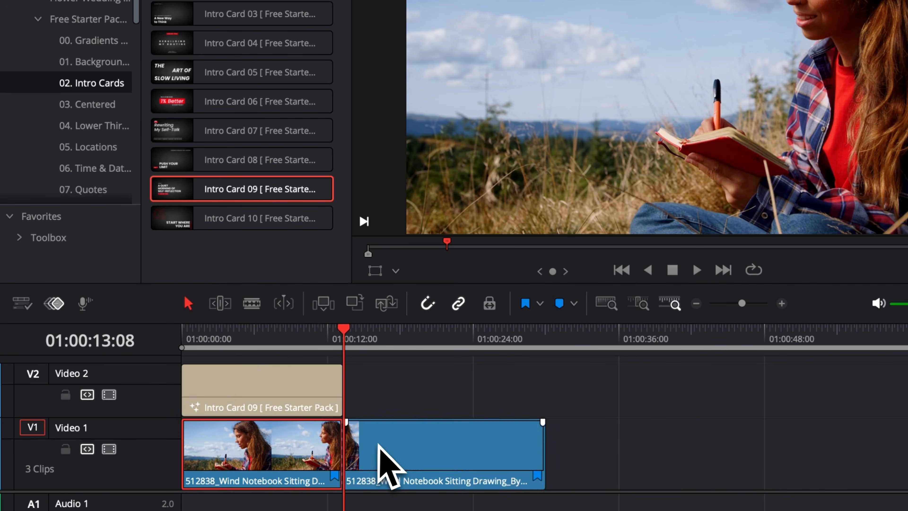
{"action": "key", "text": "Delete"}
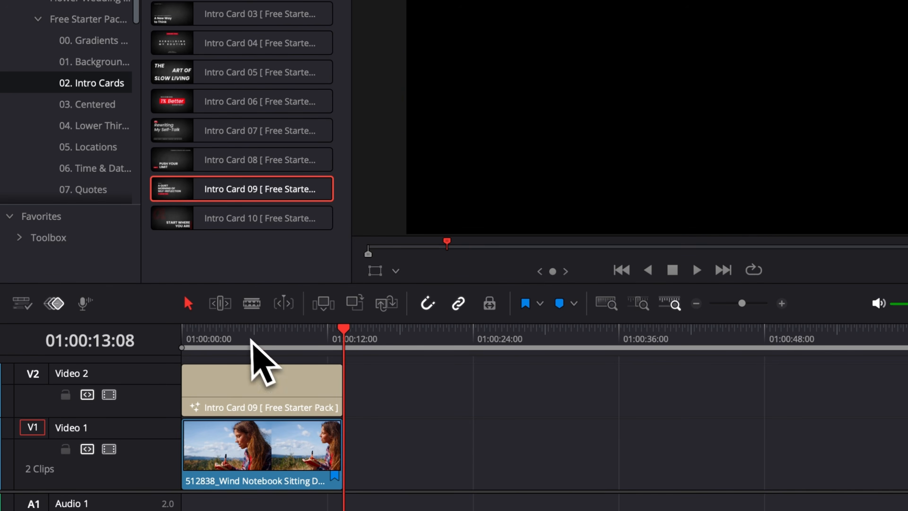
{"action": "left_click", "coordinate": [184, 330]}
{"action": "key", "text": "space"}
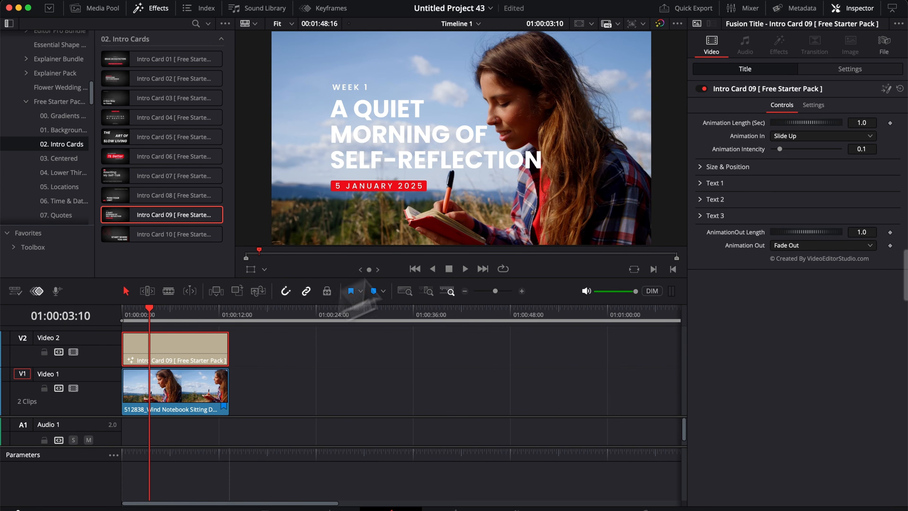
Scale the whole Intro Card 09 title to 0.913 and set its center to X 0.38 and Y 0.526.
{"action": "left_click", "coordinate": [700, 167]}
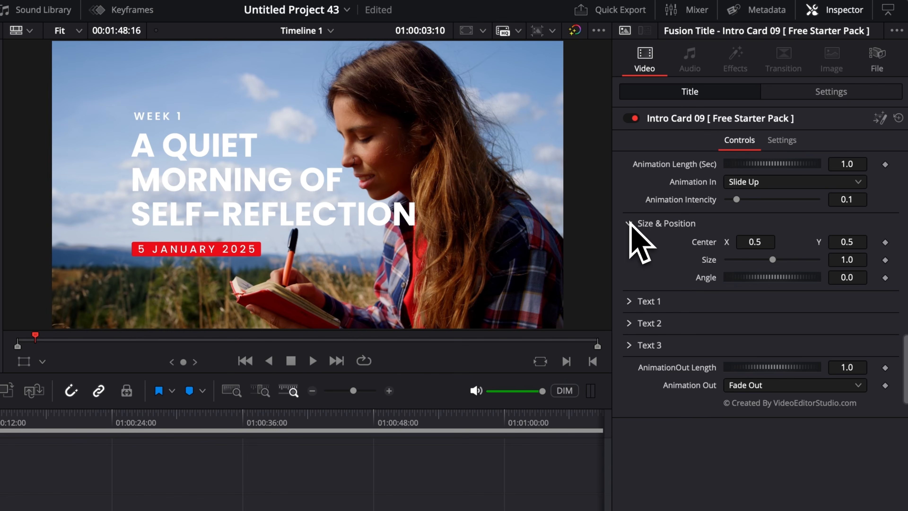
{"action": "left_click_drag", "start_coordinate": [851, 257], "coordinate": [820, 257]}
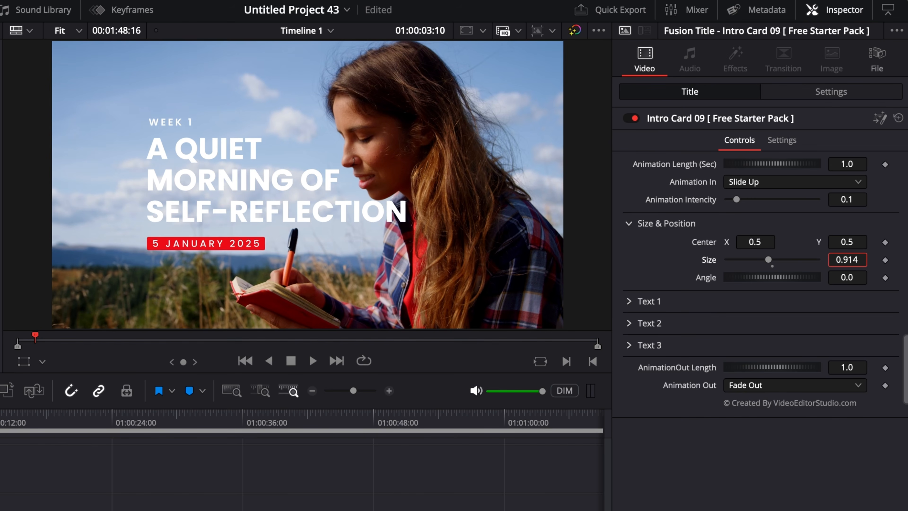
{"action": "mouse_move", "coordinate": [766, 242]}
{"action": "left_mouse_down"}
{"action": "mouse_move", "coordinate": [745, 242]}
{"action": "mouse_move", "coordinate": [765, 246]}
{"action": "left_mouse_up"}
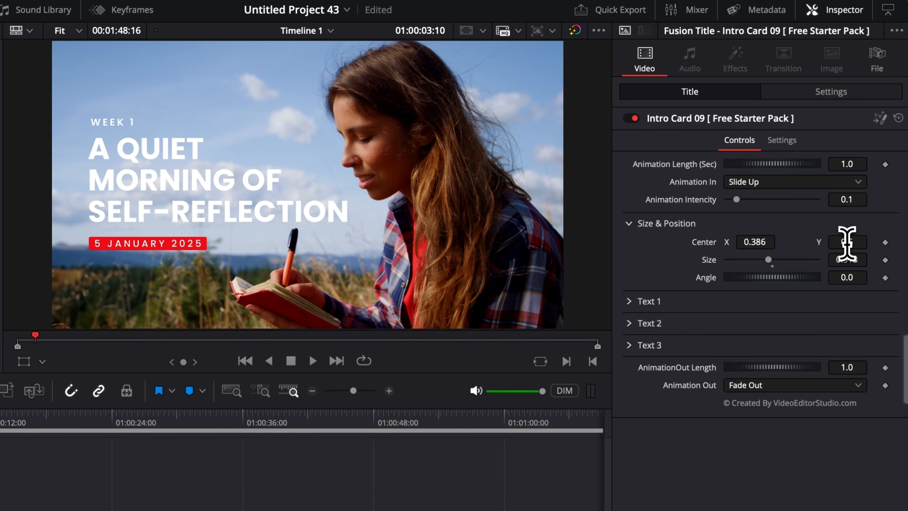
{"action": "left_click_drag", "start_coordinate": [847, 243], "coordinate": [856, 243]}
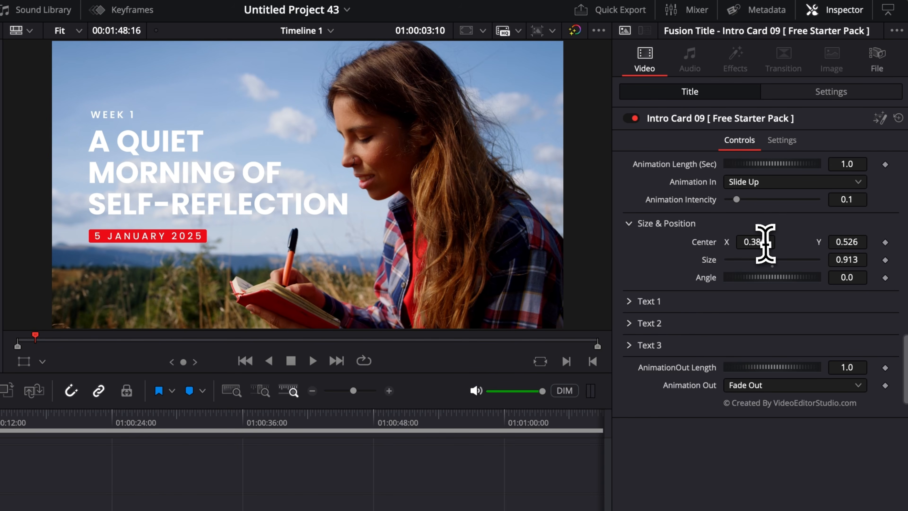
{"action": "left_click_drag", "start_coordinate": [765, 242], "coordinate": [763, 242]}
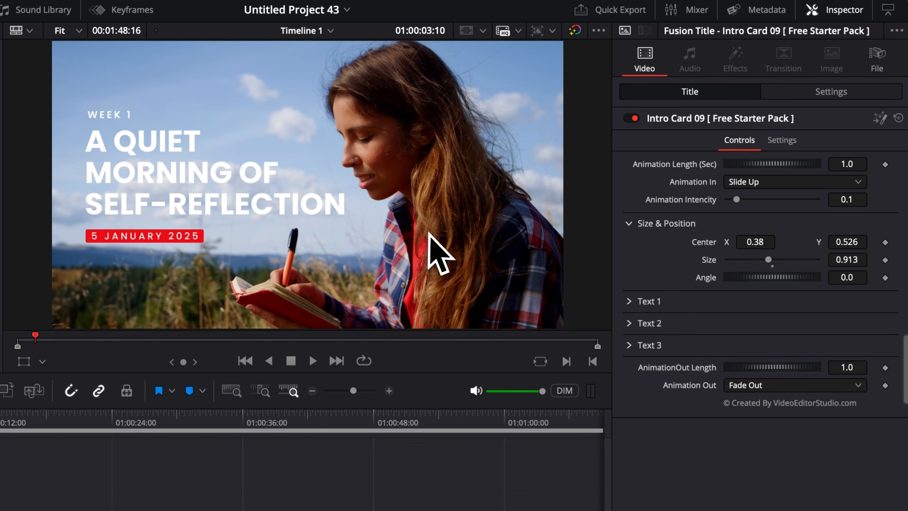
{"action": "left_click", "coordinate": [629, 224]}
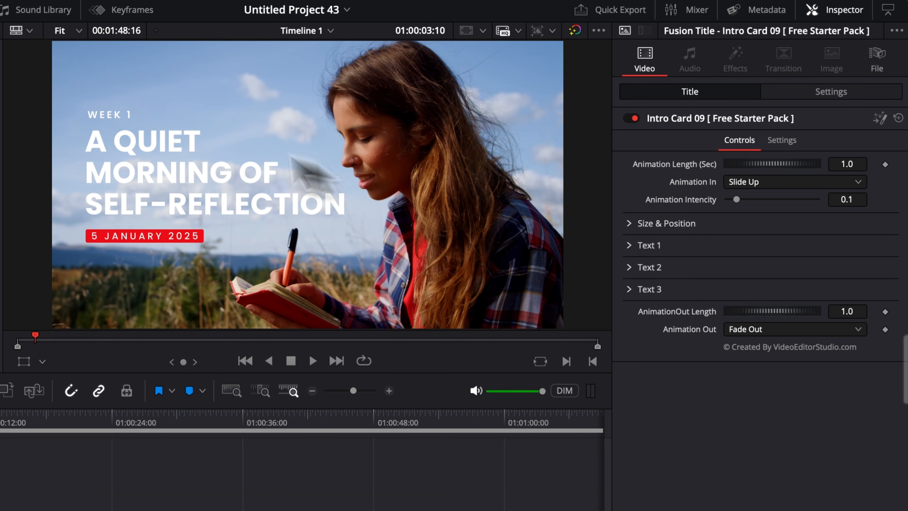
Change the font of the intro card's Text 1 to AphroditeSlimContextual.
{"action": "left_click", "coordinate": [628, 245]}
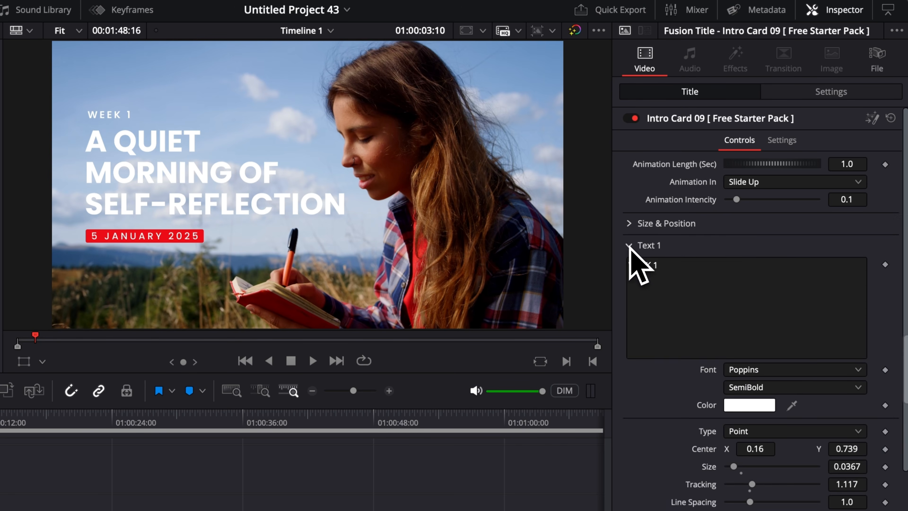
{"action": "left_click", "coordinate": [753, 372]}
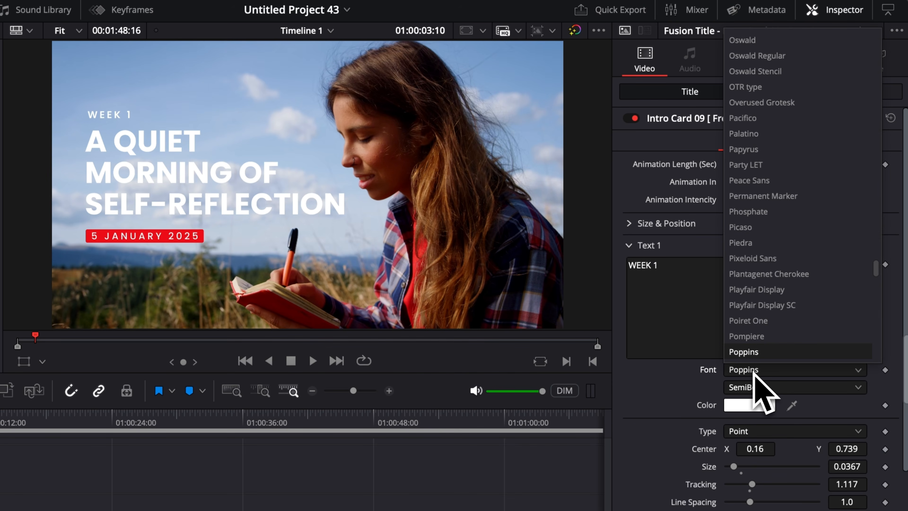
{"action": "type", "text": "aph"}
{"action": "scroll", "coordinate": [797, 261], "scroll_direction": "down", "scroll_amount": 4}
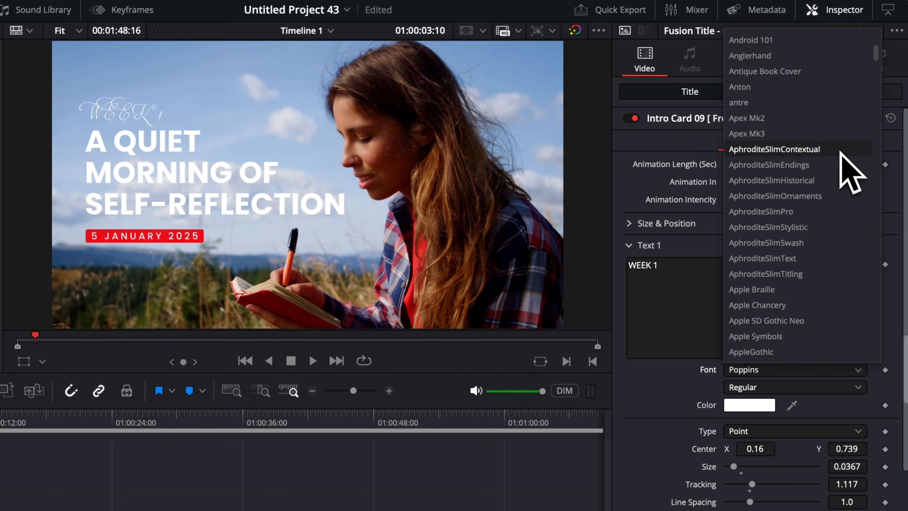
{"action": "left_click", "coordinate": [839, 149]}
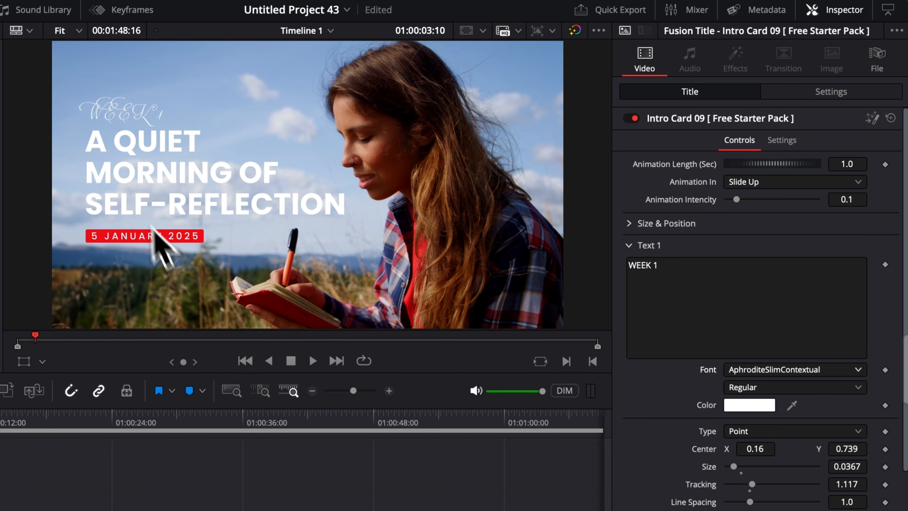
Replace the Text 1 wording with "Week 1" in mixed case.
{"action": "left_click", "coordinate": [674, 267]}
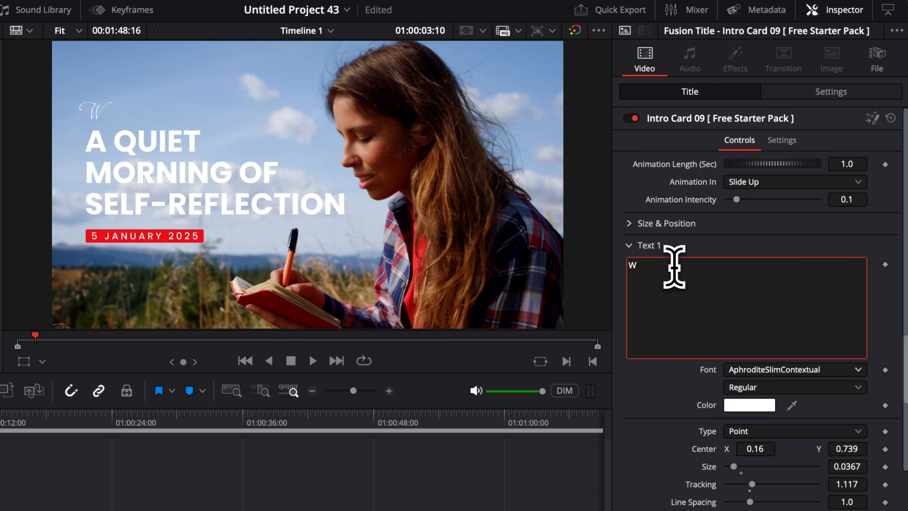
{"action": "type", "text": "1"}
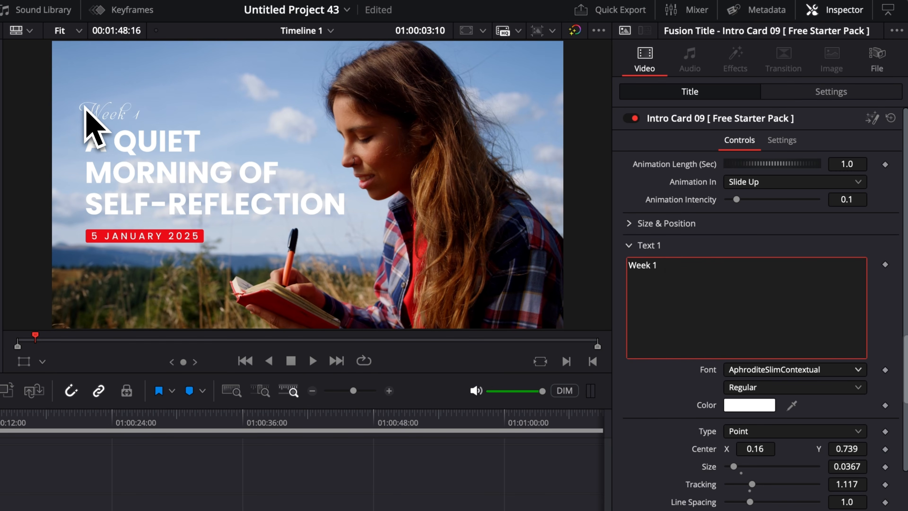
{"action": "left_click", "coordinate": [217, 150]}
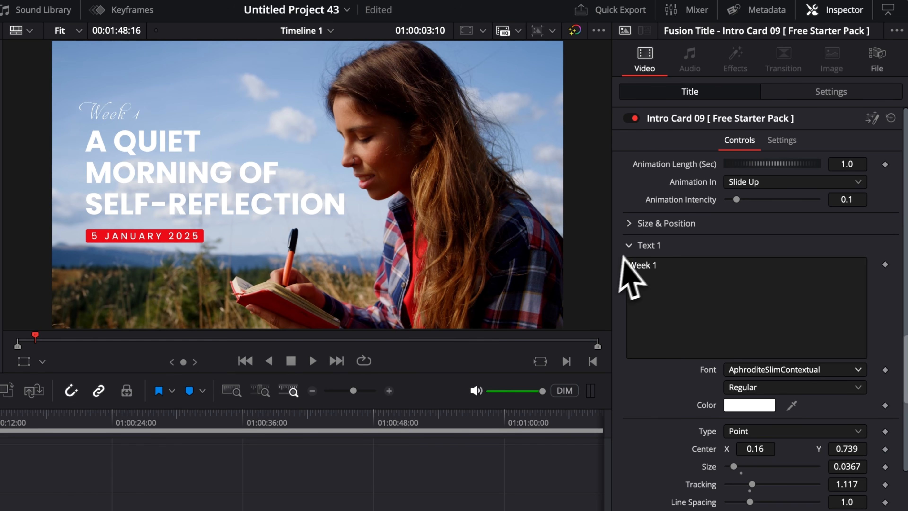
Change the font of the intro card's Text 2 heading to Andada.
{"action": "left_click", "coordinate": [629, 245]}
{"action": "left_click", "coordinate": [630, 267]}
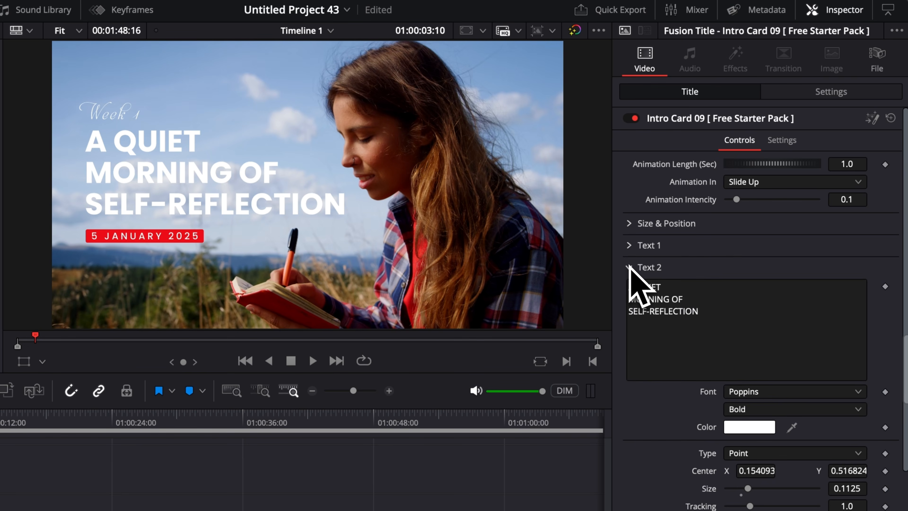
{"action": "left_click", "coordinate": [786, 393]}
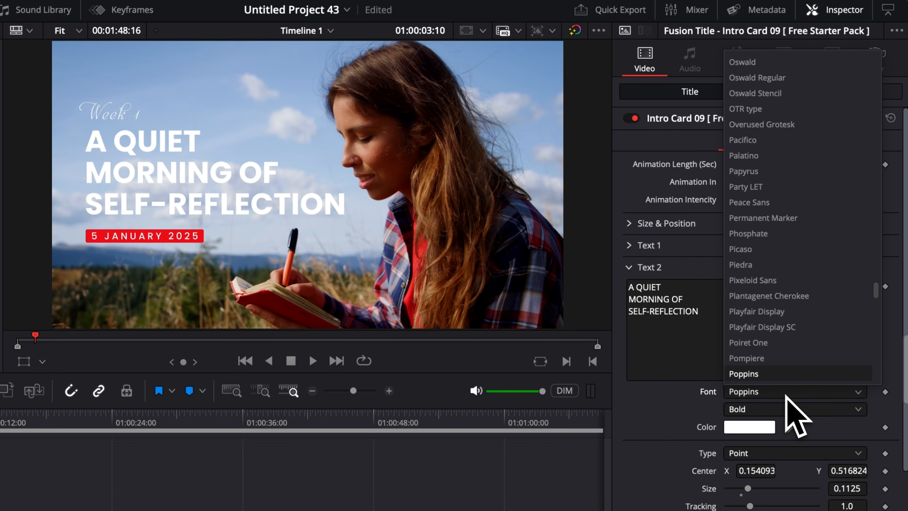
{"action": "type", "text": "an"}
{"action": "key", "text": "Return"}
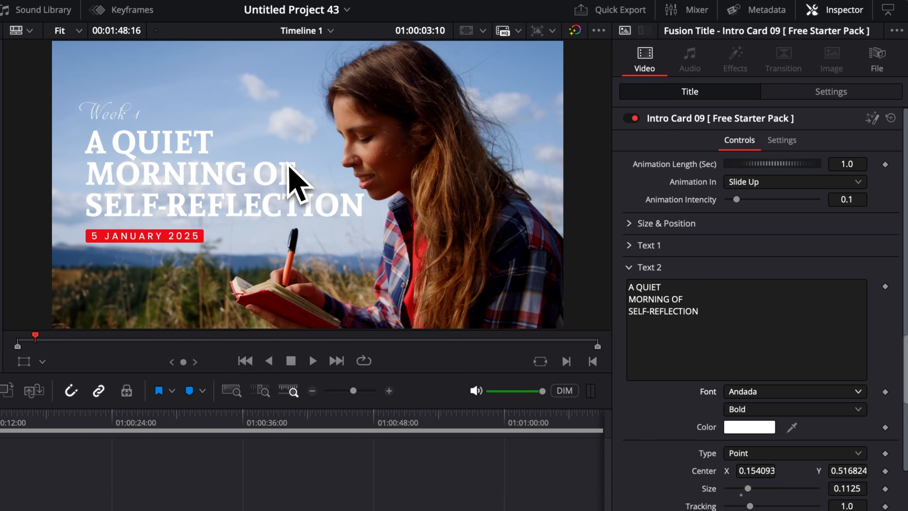
Change the font of the intro card's Text 3 date line to Andada.
{"action": "left_click", "coordinate": [629, 267]}
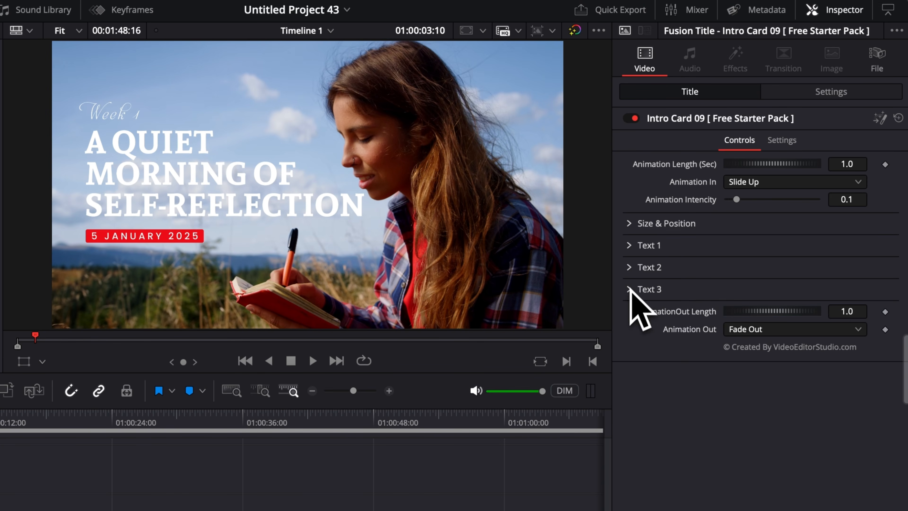
{"action": "left_click", "coordinate": [629, 289]}
{"action": "left_click", "coordinate": [754, 413]}
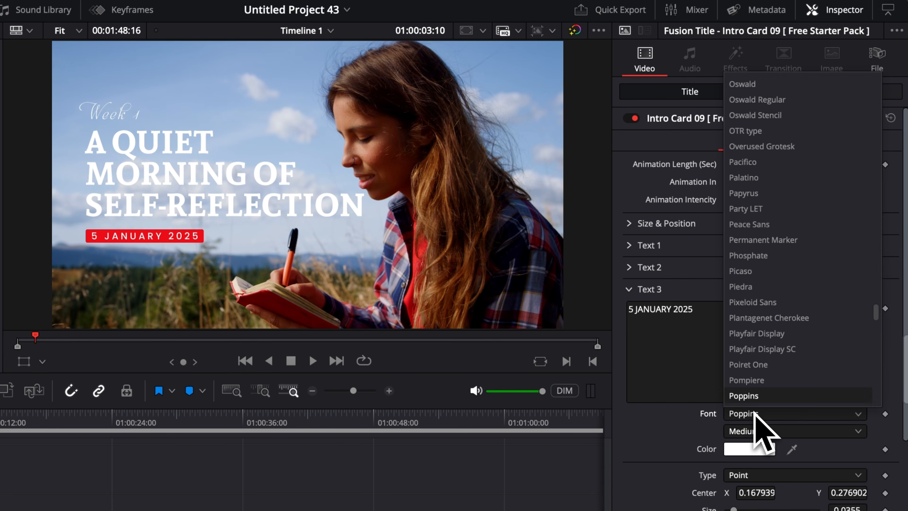
{"action": "type", "text": "an"}
{"action": "left_click", "coordinate": [769, 398]}
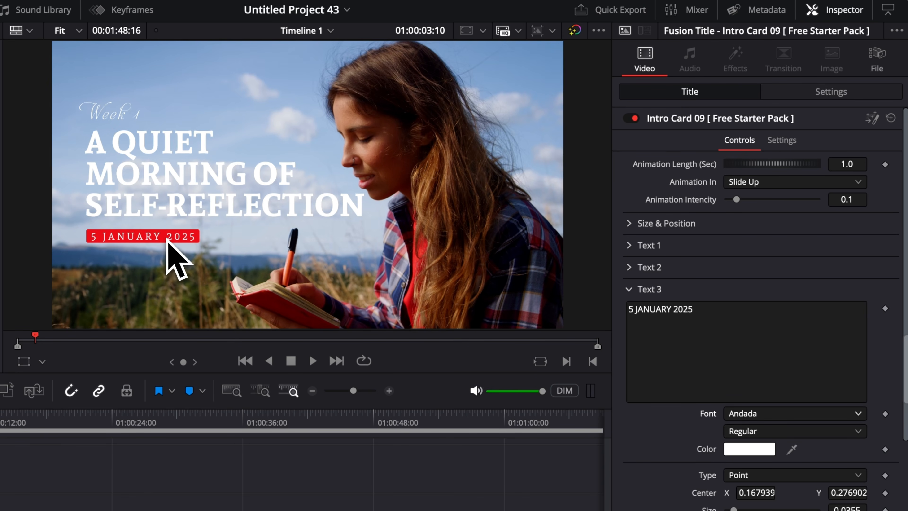
Recolor the Text 3 text box with a red sampled from the woman's shirt in the footage.
{"action": "scroll", "coordinate": [671, 450], "scroll_direction": "down", "scroll_amount": 1}
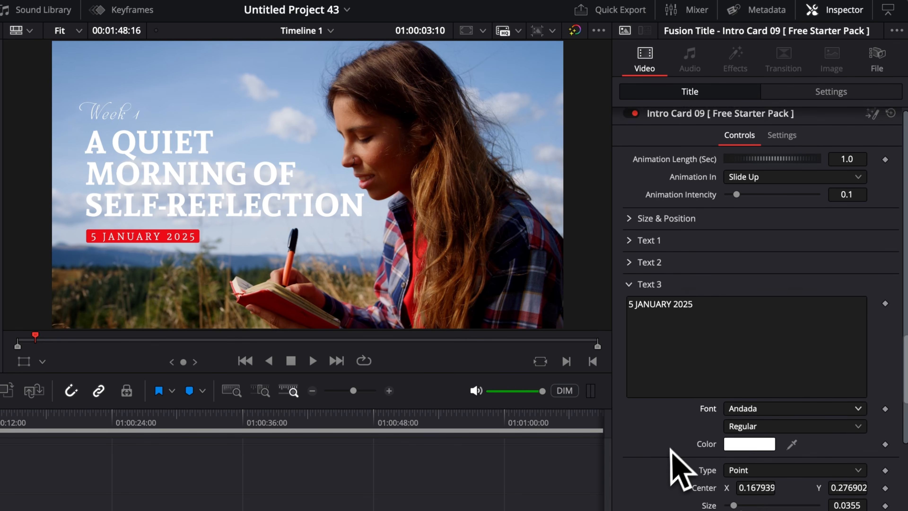
{"action": "scroll", "coordinate": [670, 465], "scroll_direction": "down", "scroll_amount": 10}
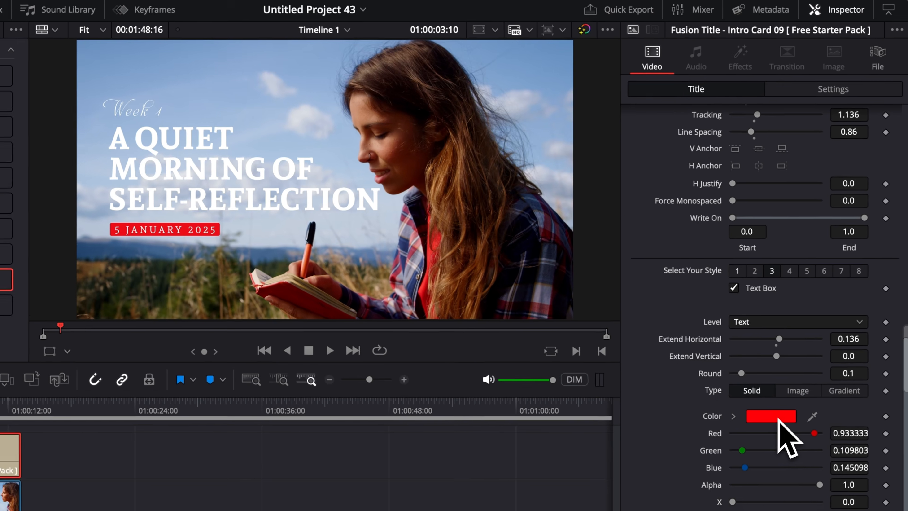
{"action": "left_click", "coordinate": [765, 433]}
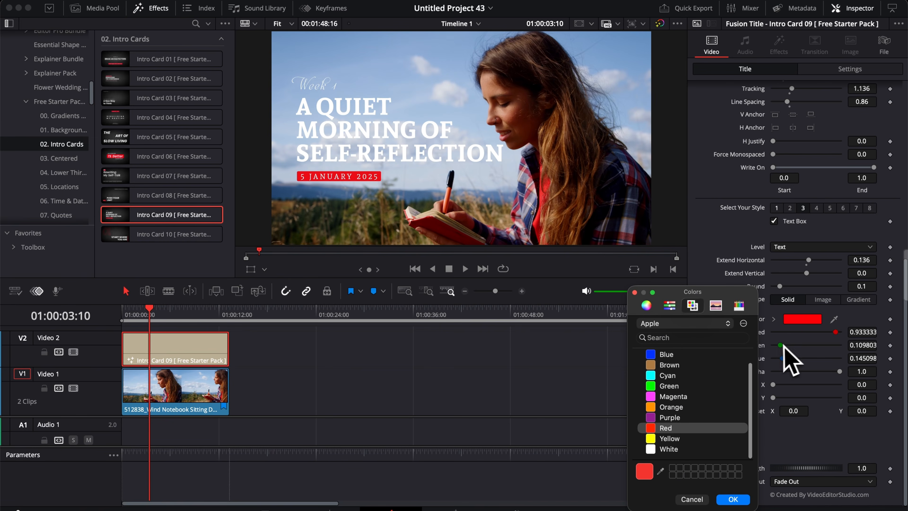
{"action": "left_click", "coordinate": [660, 471]}
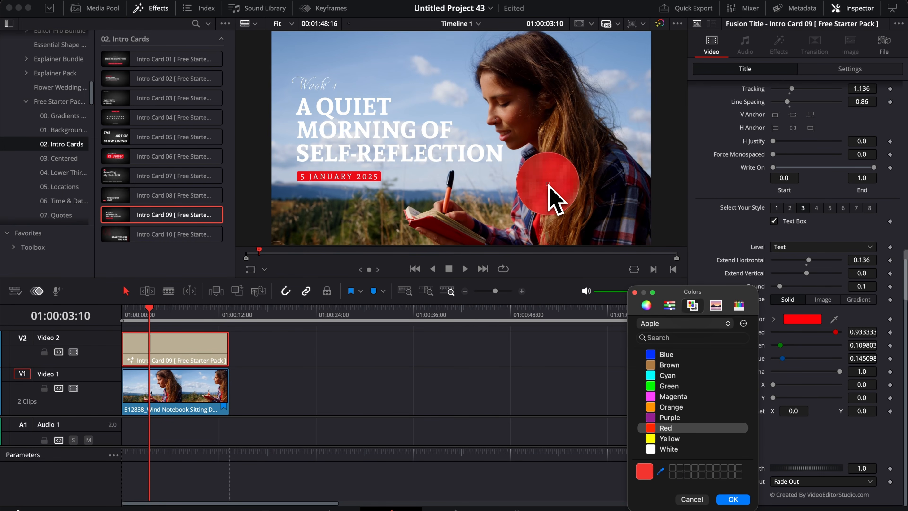
{"action": "left_click", "coordinate": [548, 183]}
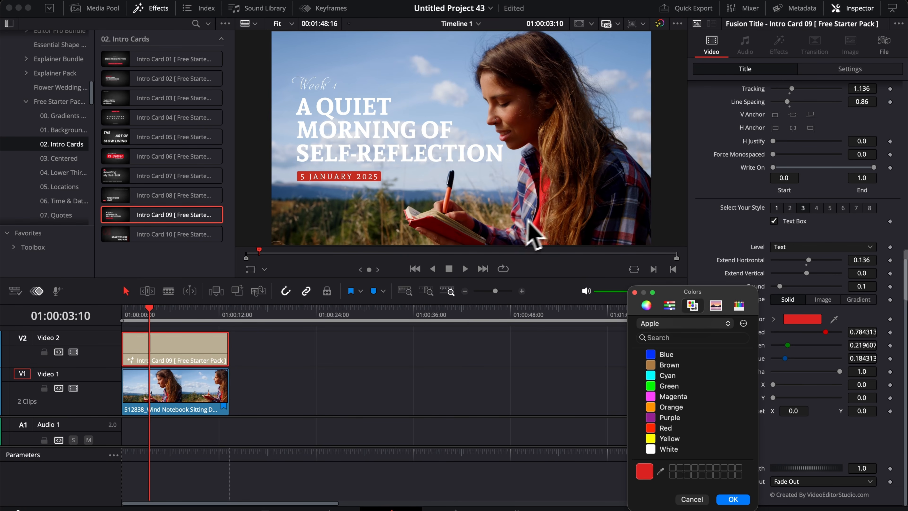
{"action": "left_click", "coordinate": [734, 499]}
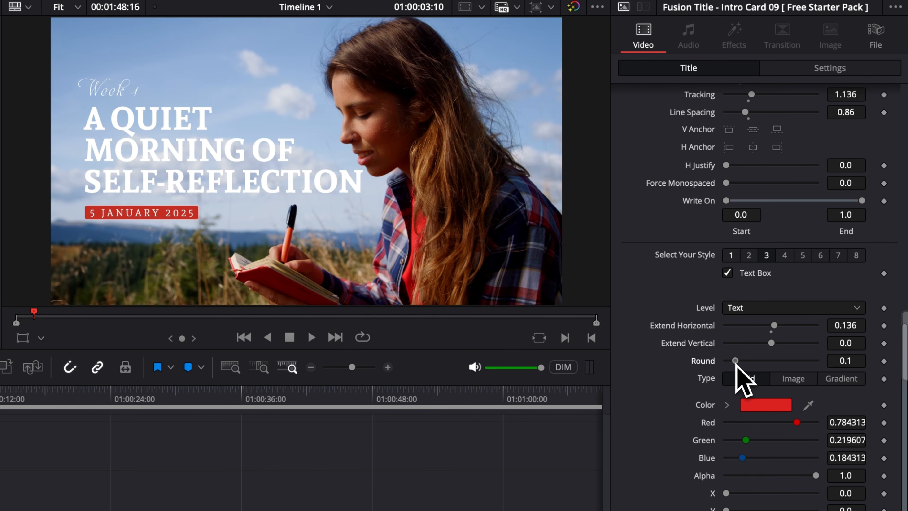
Set the Text 3 box's roundness to 1.0, Extend Horizontal to 0.475, Extend Vertical to 0.117 and Y offset to -0.001.
{"action": "left_click_drag", "start_coordinate": [736, 361], "coordinate": [877, 386]}
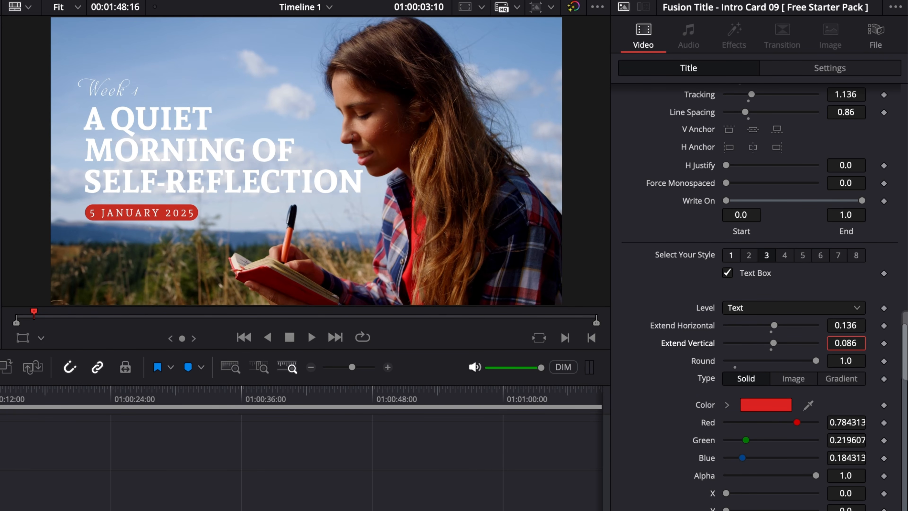
{"action": "left_click_drag", "start_coordinate": [845, 343], "coordinate": [318, 351]}
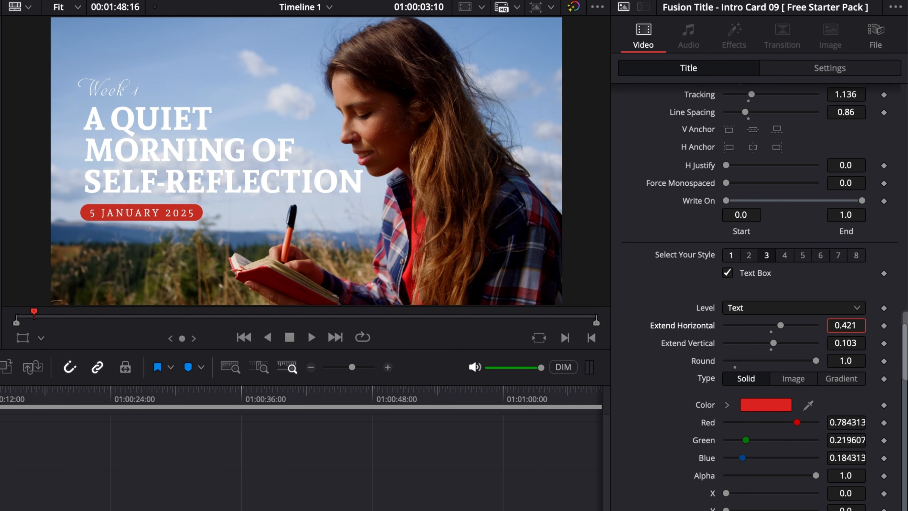
{"action": "left_click_drag", "start_coordinate": [834, 343], "coordinate": [844, 343]}
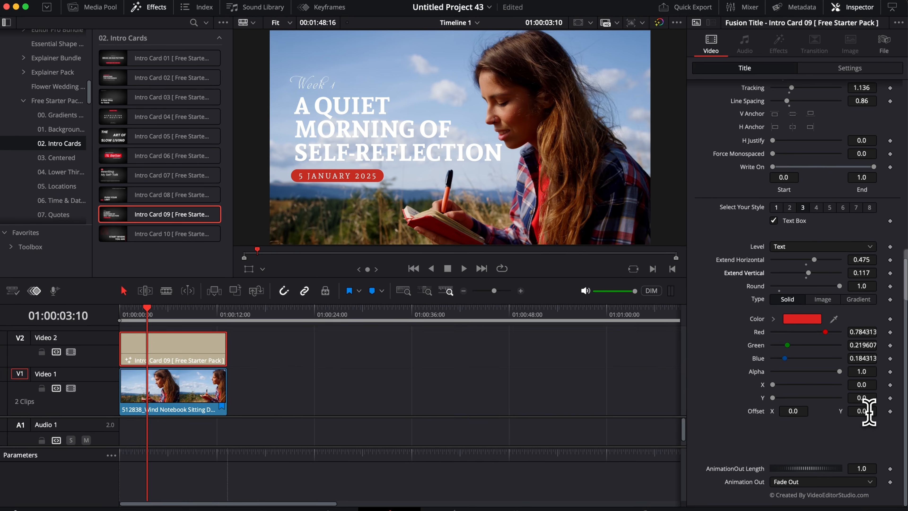
{"action": "left_click_drag", "start_coordinate": [872, 410], "coordinate": [869, 412]}
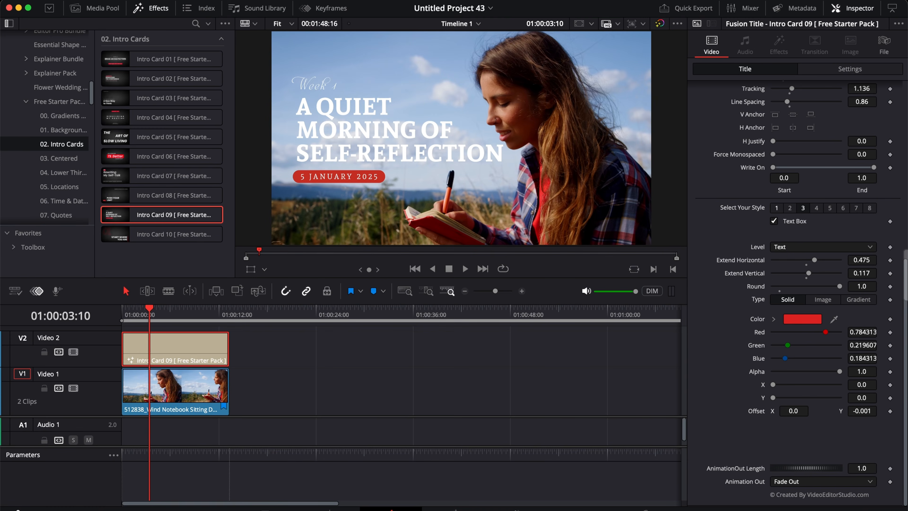
Try adding "dhdhdh" after the date in Text 3 and remove the extra letters again.
{"action": "scroll", "coordinate": [758, 250], "scroll_direction": "up", "scroll_amount": 10}
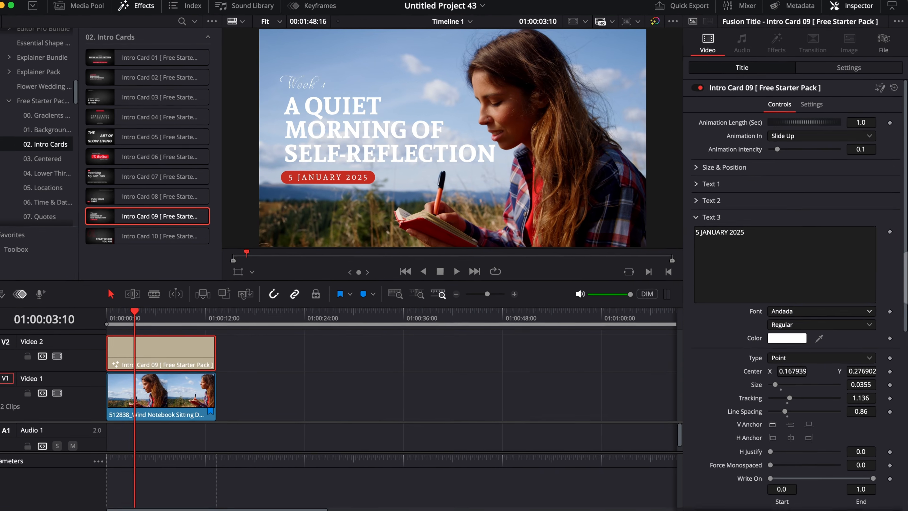
{"action": "left_click", "coordinate": [758, 236]}
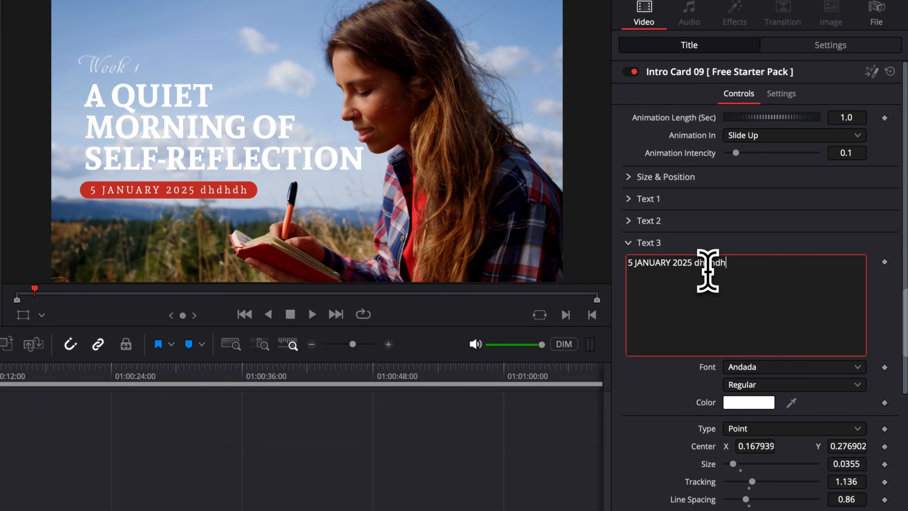
{"action": "key", "text": "BackSpace"}
{"action": "key", "text": "BackSpace"}
{"action": "key", "text": "BackSpace"}
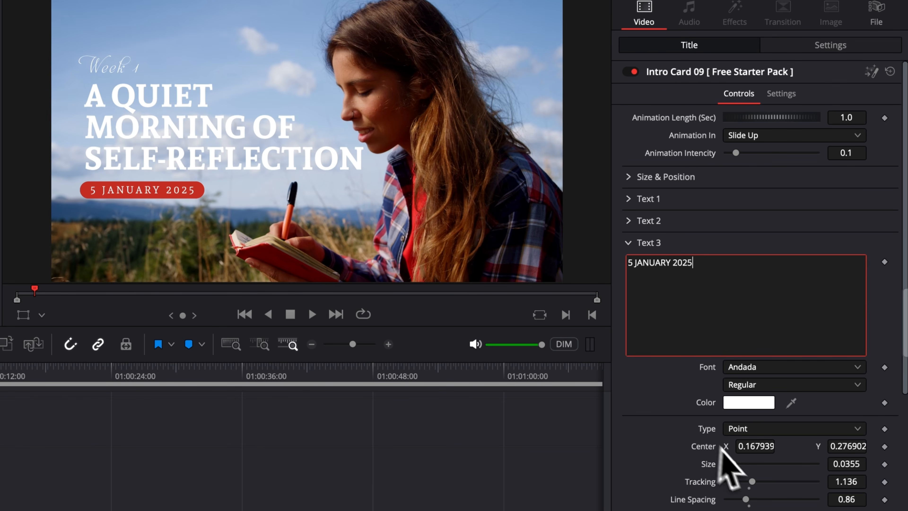
Reduce the Text 3 date to size 0.0252 and move it above the heading at center Y 0.753903.
{"action": "left_click", "coordinate": [857, 464]}
{"action": "left_click_drag", "start_coordinate": [856, 464], "coordinate": [823, 464]}
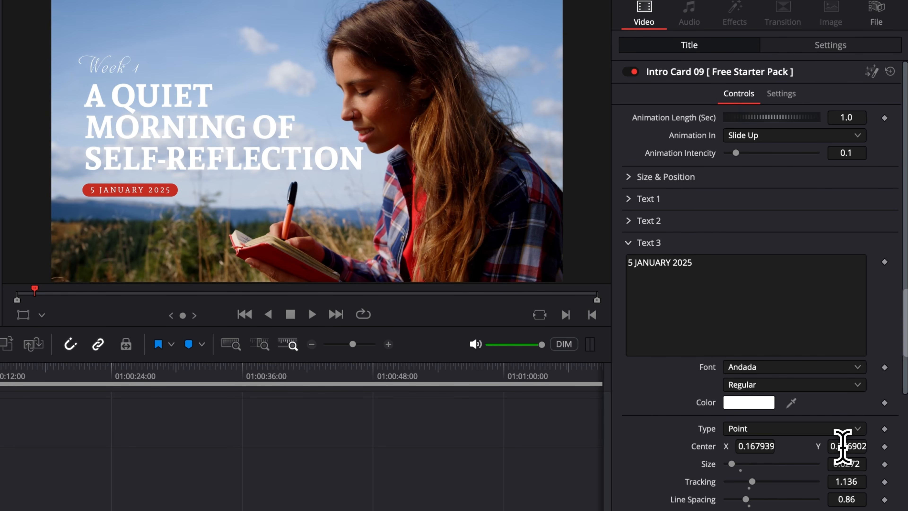
{"action": "left_click_drag", "start_coordinate": [843, 446], "coordinate": [826, 464]}
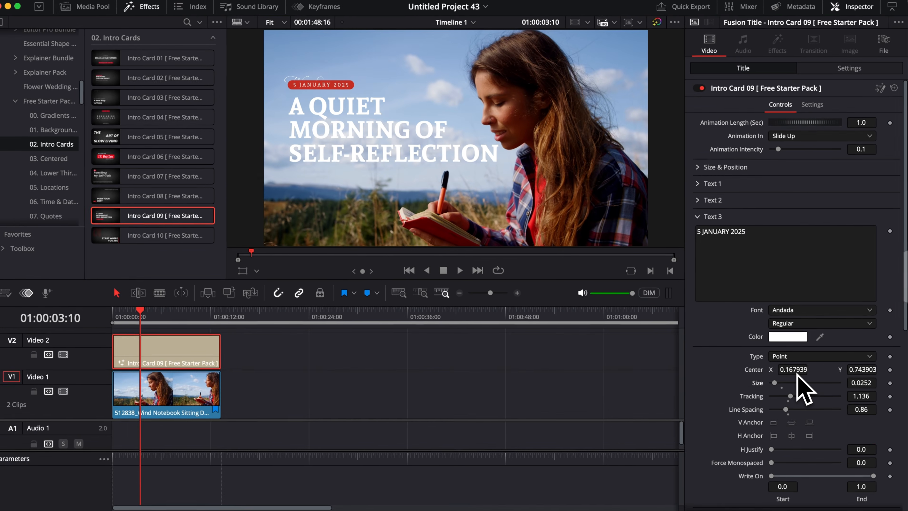
{"action": "left_click_drag", "start_coordinate": [861, 370], "coordinate": [865, 370]}
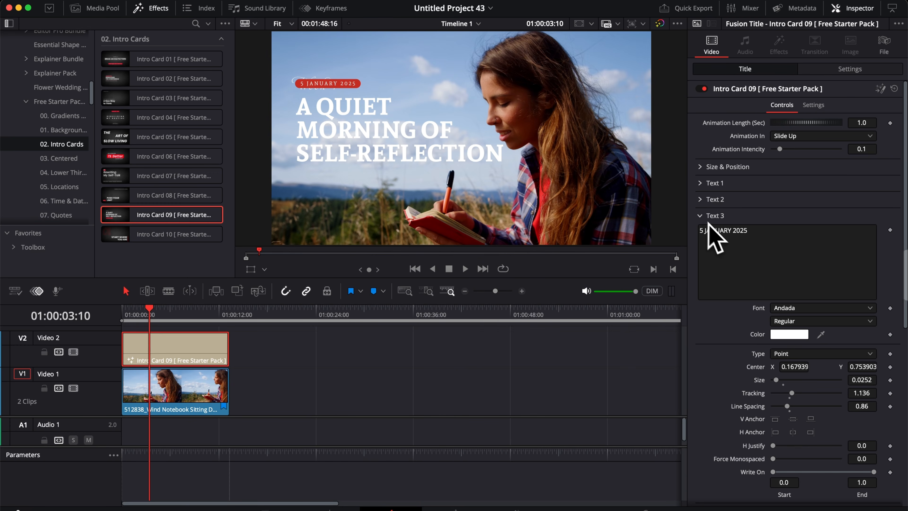
Enlarge Text 1 to size 0.0506 and place it above the date badge at center X 0.171, Y 0.817.
{"action": "left_click", "coordinate": [700, 215]}
{"action": "left_click", "coordinate": [700, 183]}
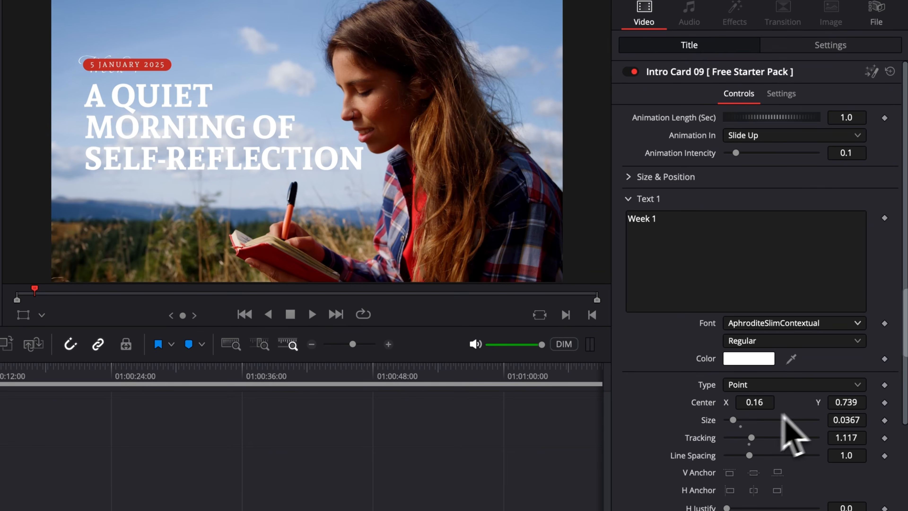
{"action": "left_click_drag", "start_coordinate": [847, 390], "coordinate": [857, 390]}
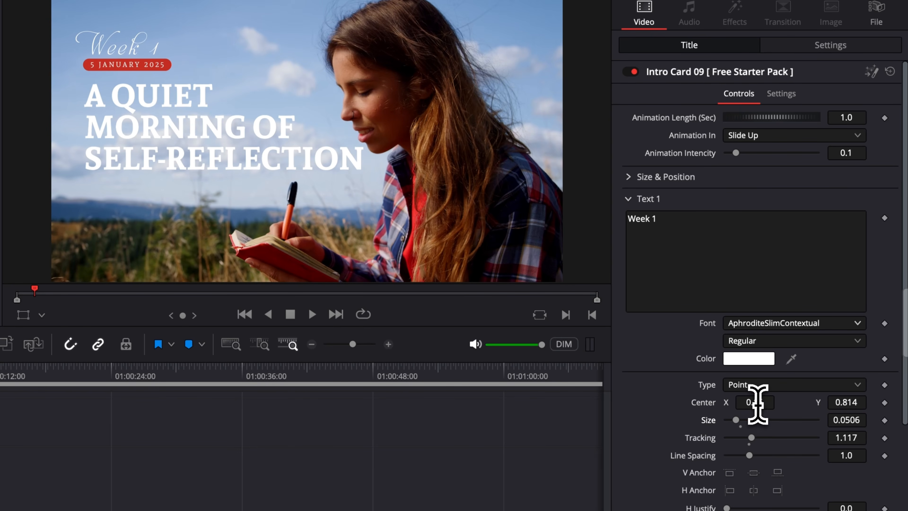
{"action": "left_click_drag", "start_coordinate": [757, 403], "coordinate": [765, 404]}
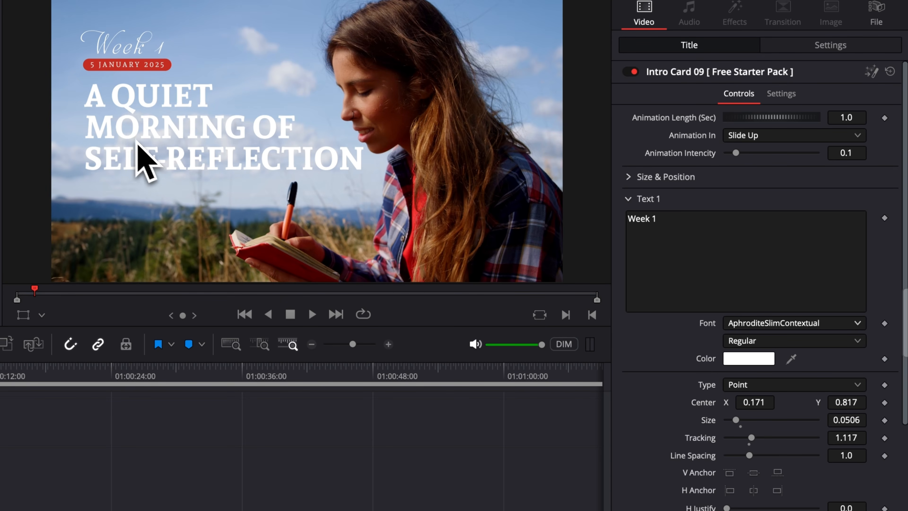
Shift the Text 2 heading slightly down to leave more space below the date badge.
{"action": "left_click", "coordinate": [629, 199]}
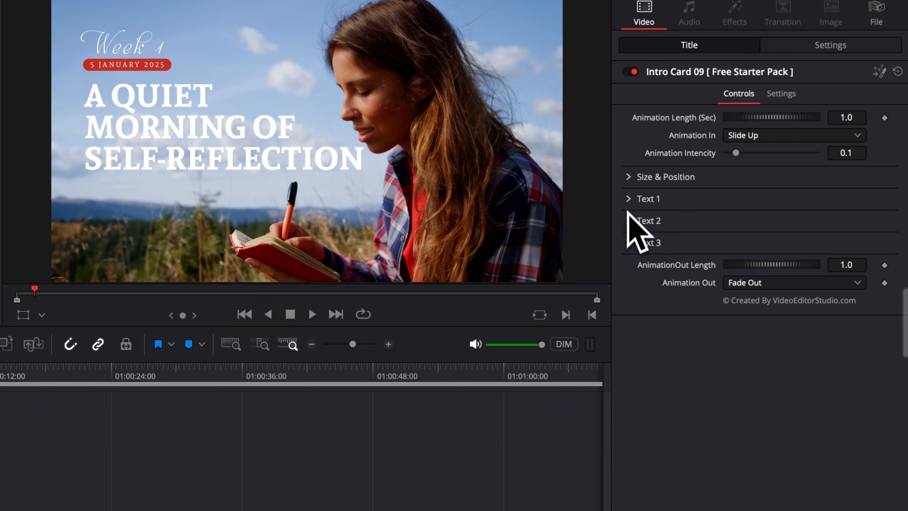
{"action": "left_click", "coordinate": [630, 221]}
{"action": "left_click_drag", "start_coordinate": [847, 424], "coordinate": [839, 424]}
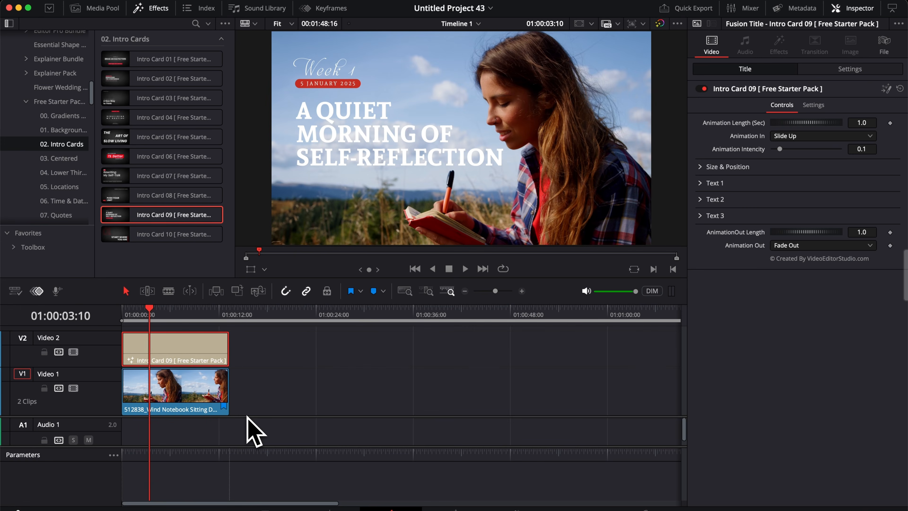
Play the timeline from the start to check the intro card's entrance animation.
{"action": "left_click", "coordinate": [127, 309]}
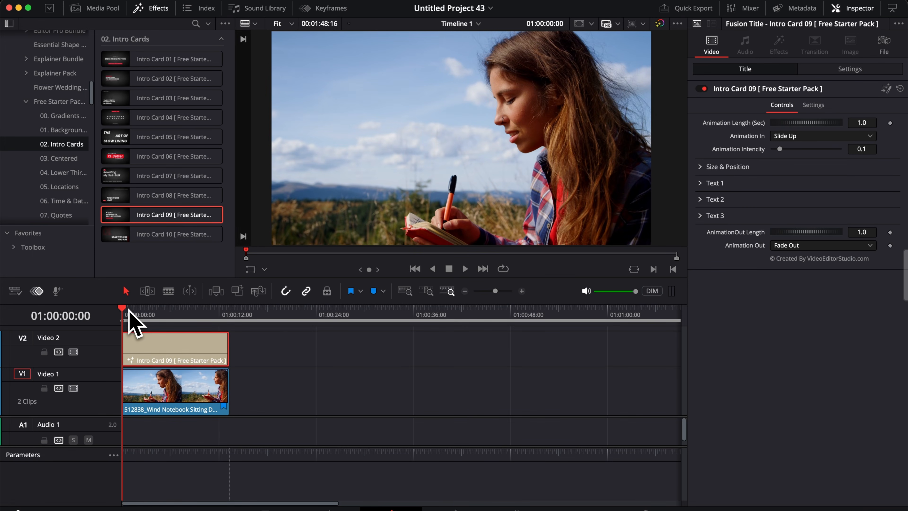
{"action": "key", "text": "space"}
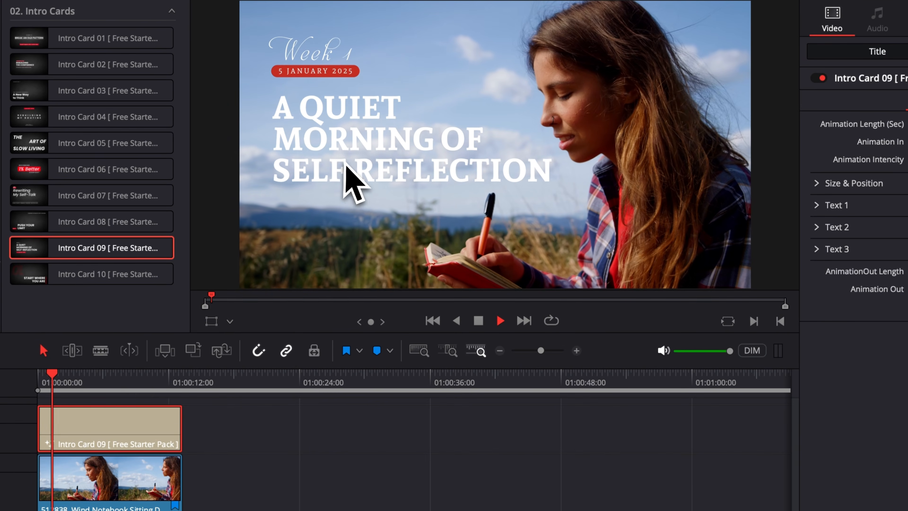
{"action": "left_click", "coordinate": [37, 382]}
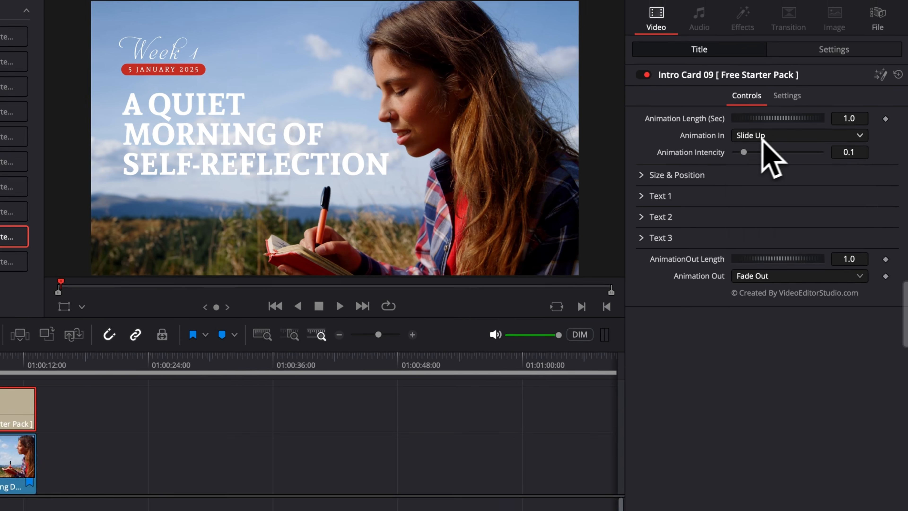
Set the intro card's Animation In to Slide Down and preview it from the timeline's start.
{"action": "left_click", "coordinate": [804, 139]}
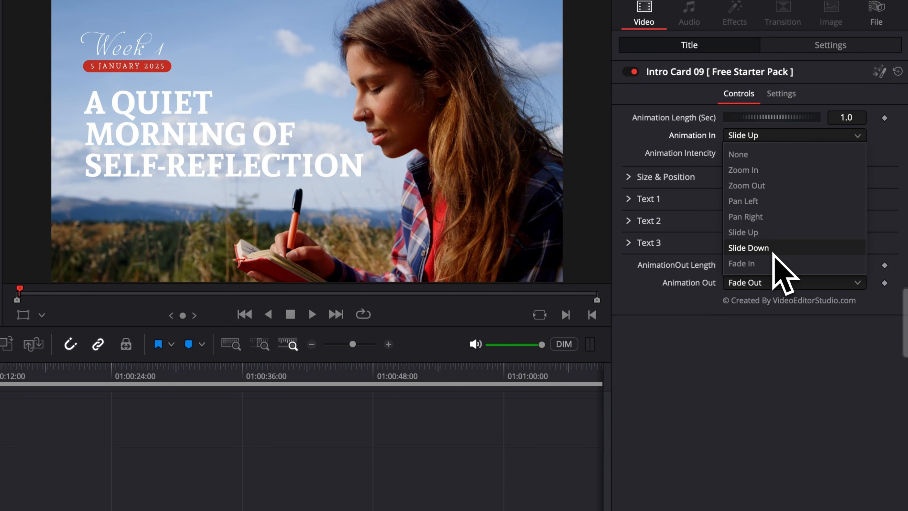
{"action": "left_click", "coordinate": [773, 252]}
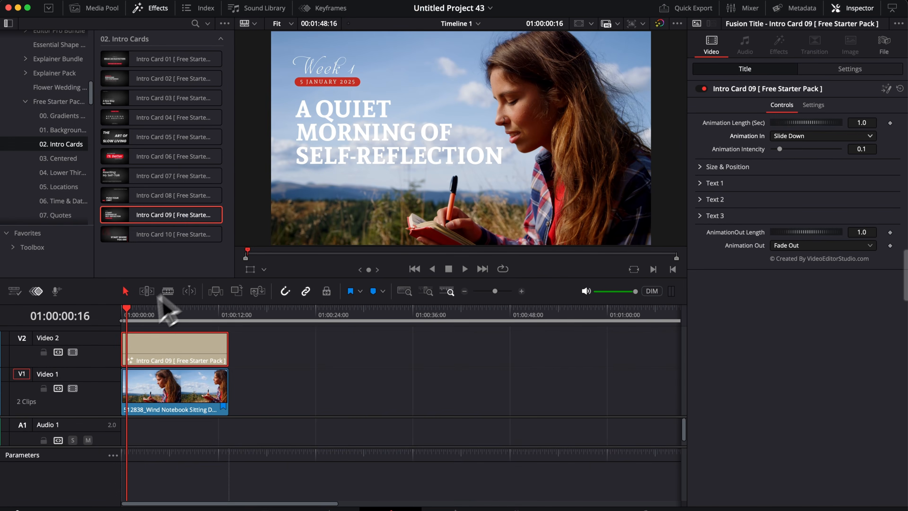
{"action": "left_click_drag", "start_coordinate": [130, 312], "coordinate": [123, 312]}
{"action": "key", "text": "space"}
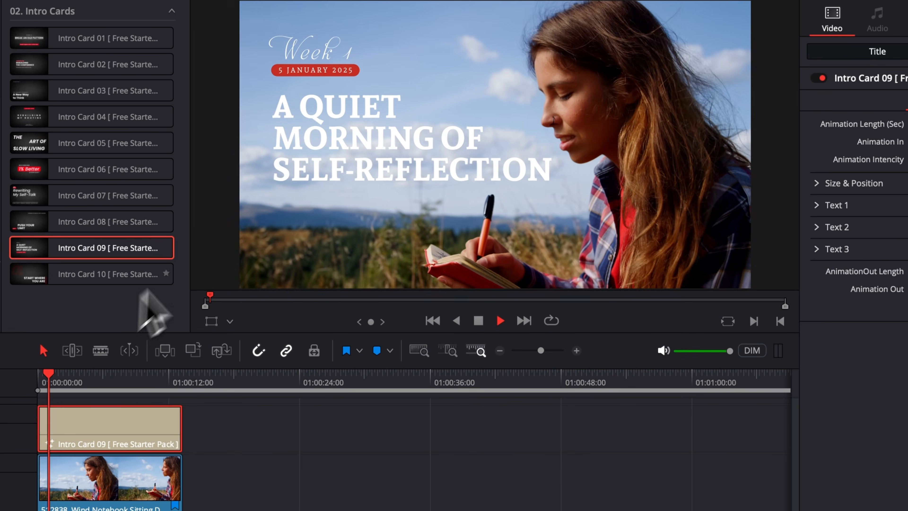
{"action": "key", "text": "space"}
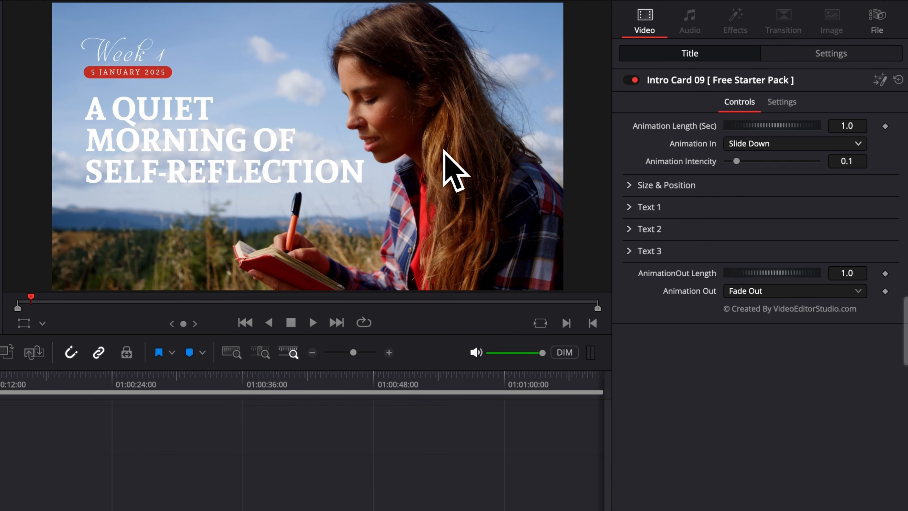
Set the intro card's entrance animation length to 1.5 seconds.
{"action": "left_click", "coordinate": [855, 129]}
{"action": "type", "text": "1.5"}
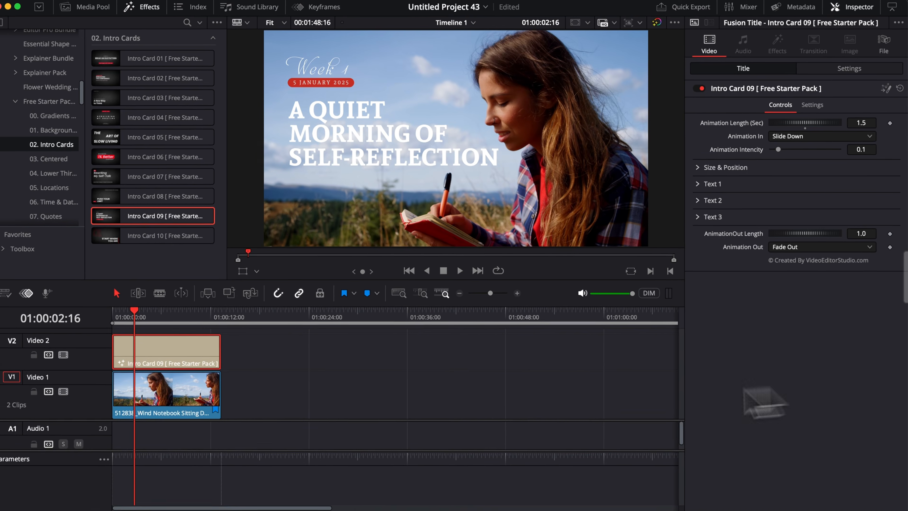
Play the timeline from the start to check the intro card's Slide Down entrance at its new length.
{"action": "left_click", "coordinate": [116, 317]}
{"action": "key", "text": "space"}
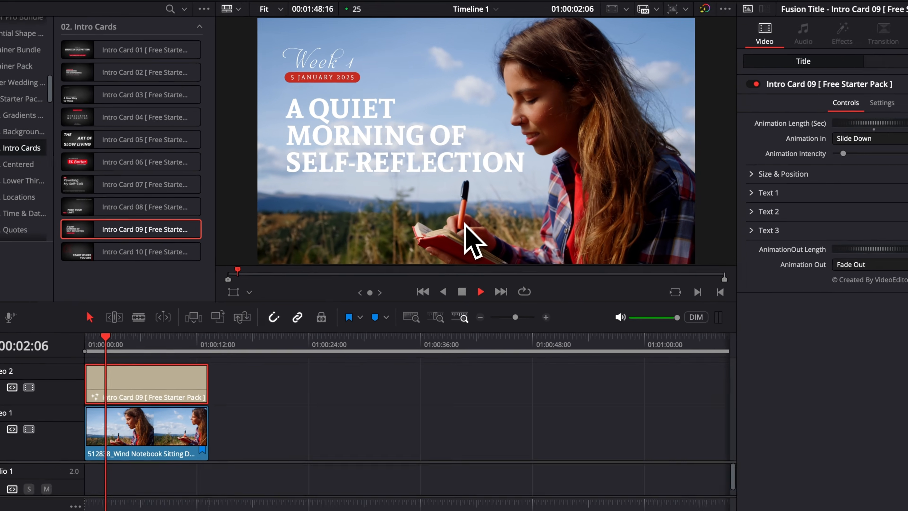
{"action": "key", "text": "space"}
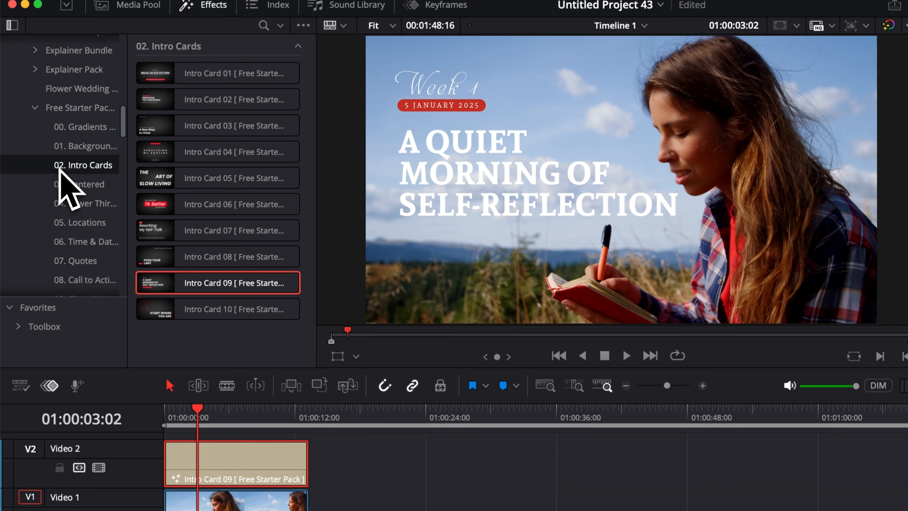
Apply the Free Starter Pack 2.0 effect Shadow, Glow And Background to the Intro Card 09 clip on Video 2.
{"action": "scroll", "coordinate": [50, 147], "scroll_direction": "down", "scroll_amount": 15}
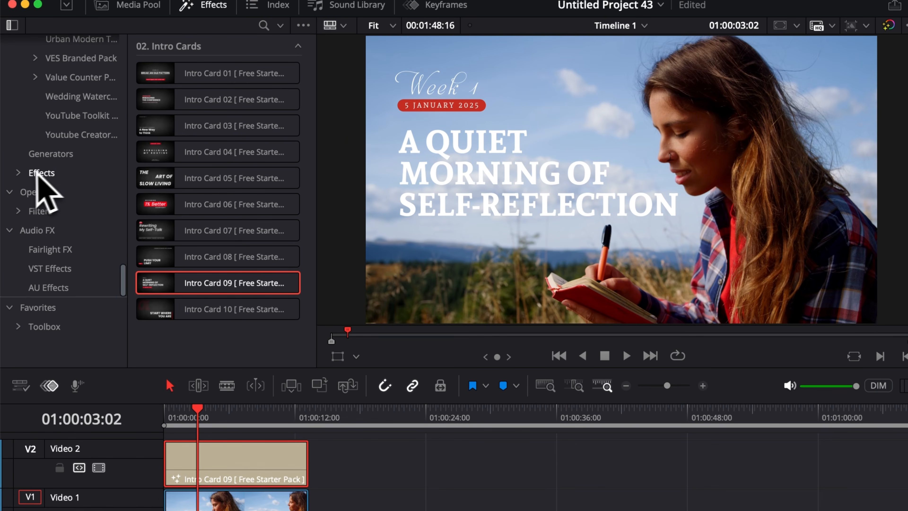
{"action": "left_click", "coordinate": [18, 172]}
{"action": "scroll", "coordinate": [39, 219], "scroll_direction": "down", "scroll_amount": 9}
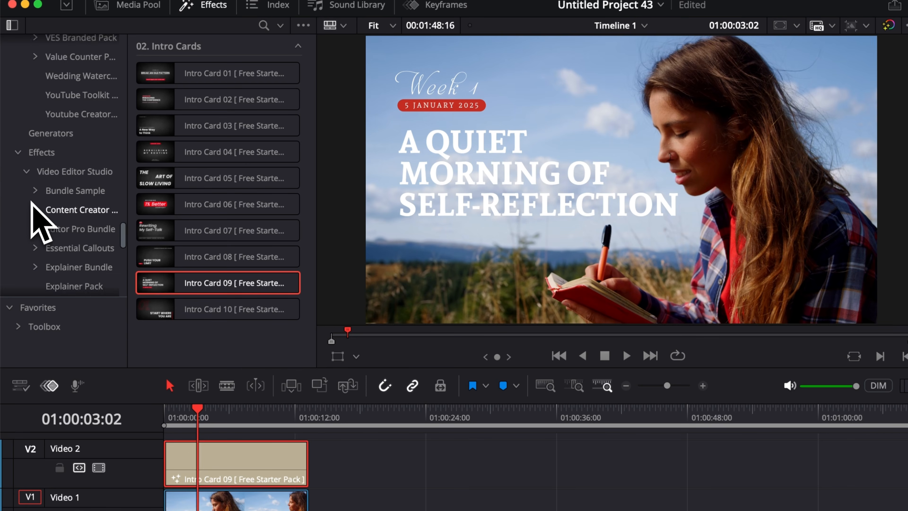
{"action": "left_click", "coordinate": [67, 162]}
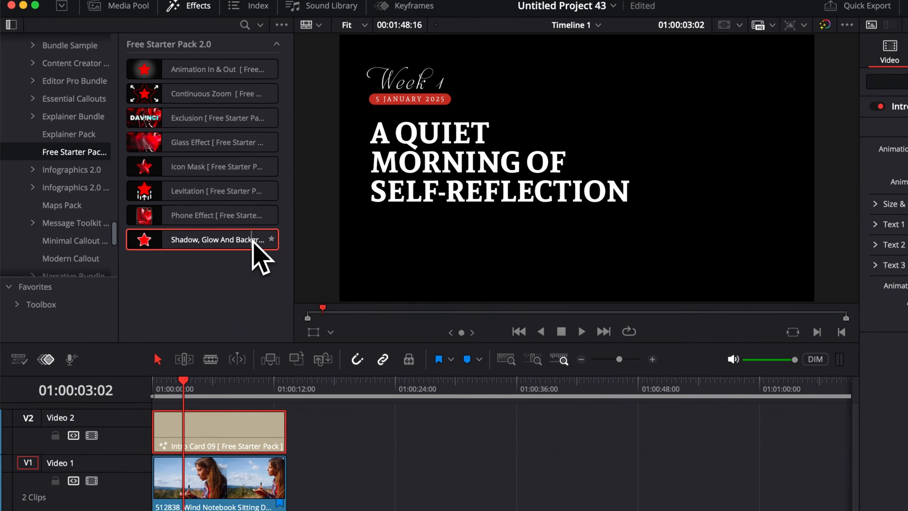
{"action": "left_click_drag", "start_coordinate": [272, 257], "coordinate": [259, 485]}
{"action": "left_click_drag", "start_coordinate": [188, 351], "coordinate": [188, 350]}
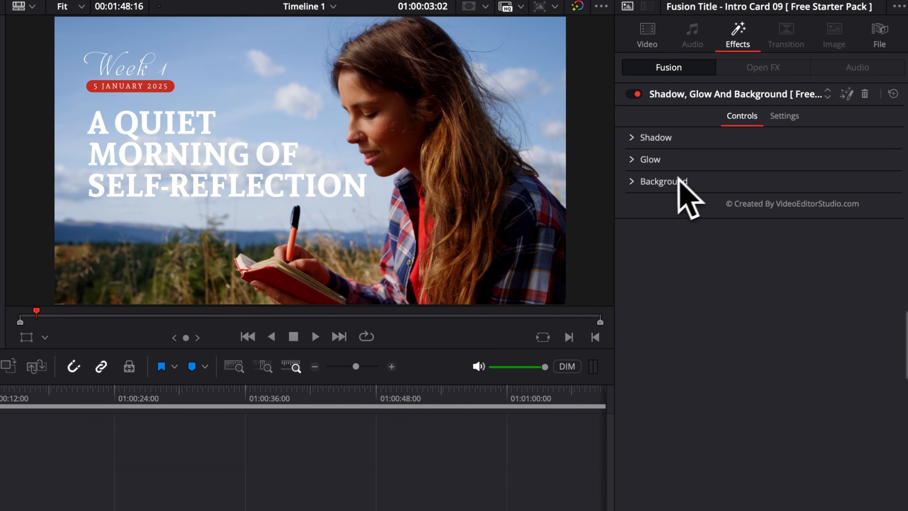
Give the intro card a black drop shadow with strength 0.6, drop distance 0.0149 and blur 0.465.
{"action": "left_click", "coordinate": [633, 138]}
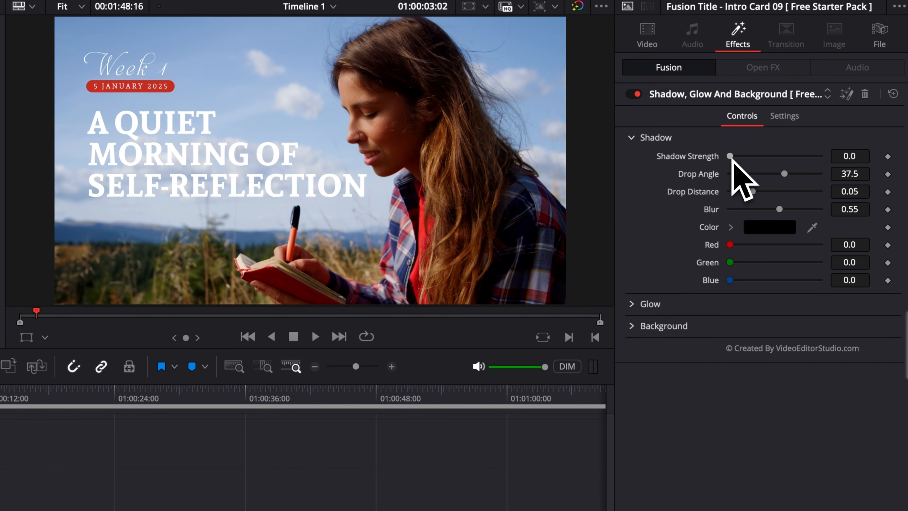
{"action": "left_click_drag", "start_coordinate": [733, 156], "coordinate": [883, 160]}
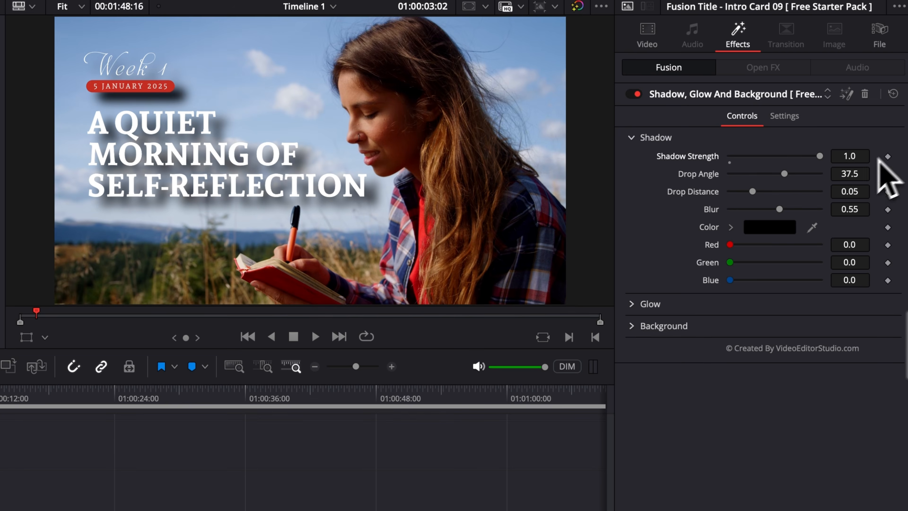
{"action": "left_click_drag", "start_coordinate": [773, 209], "coordinate": [706, 214]}
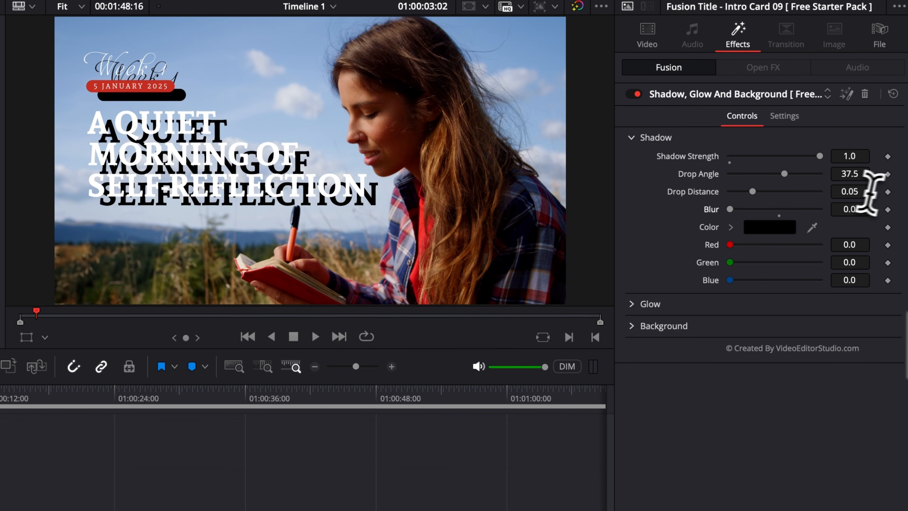
{"action": "left_click_drag", "start_coordinate": [858, 191], "coordinate": [831, 191]}
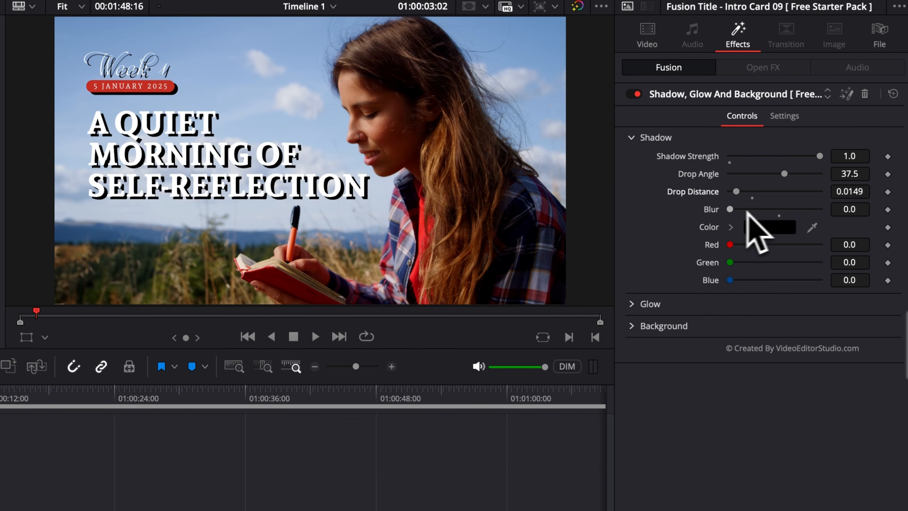
{"action": "left_click_drag", "start_coordinate": [738, 209], "coordinate": [772, 210]}
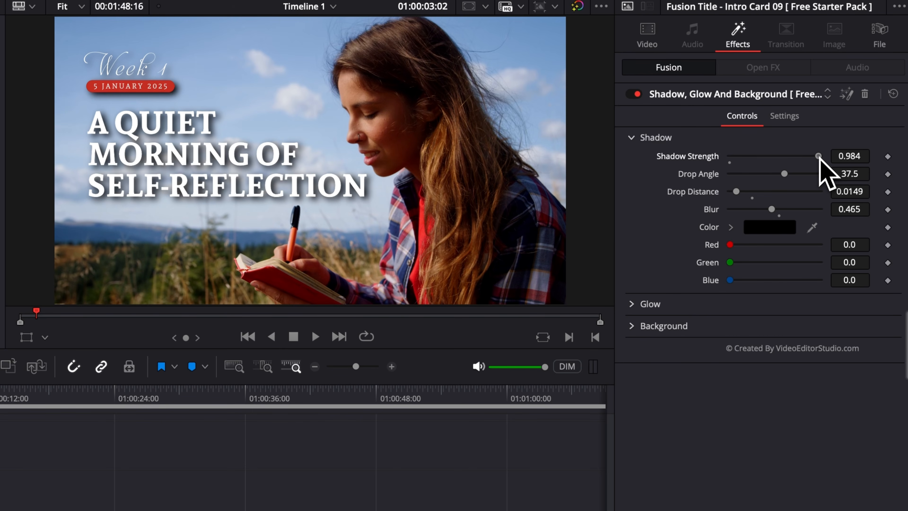
{"action": "left_click_drag", "start_coordinate": [811, 157], "coordinate": [797, 157]}
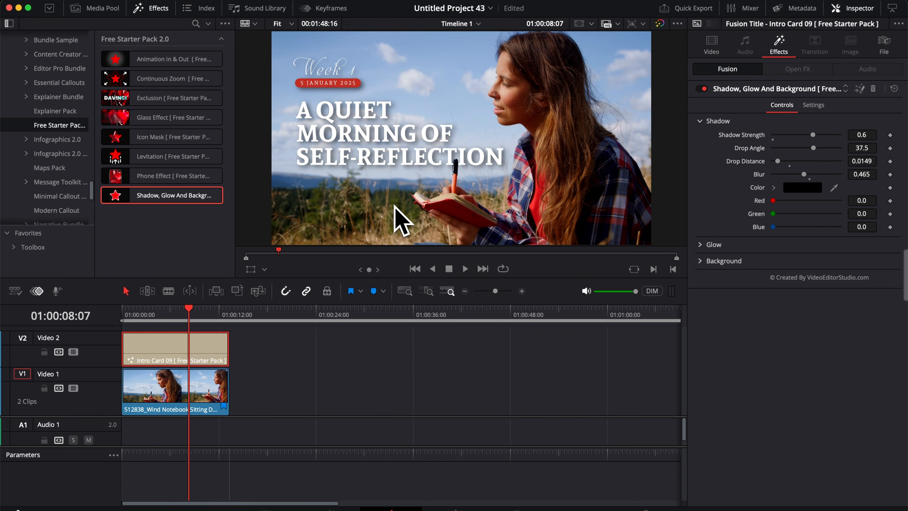
Play the timeline from the start to check the shadowed title and its playback frame rate.
{"action": "left_click_drag", "start_coordinate": [167, 309], "coordinate": [132, 319]}
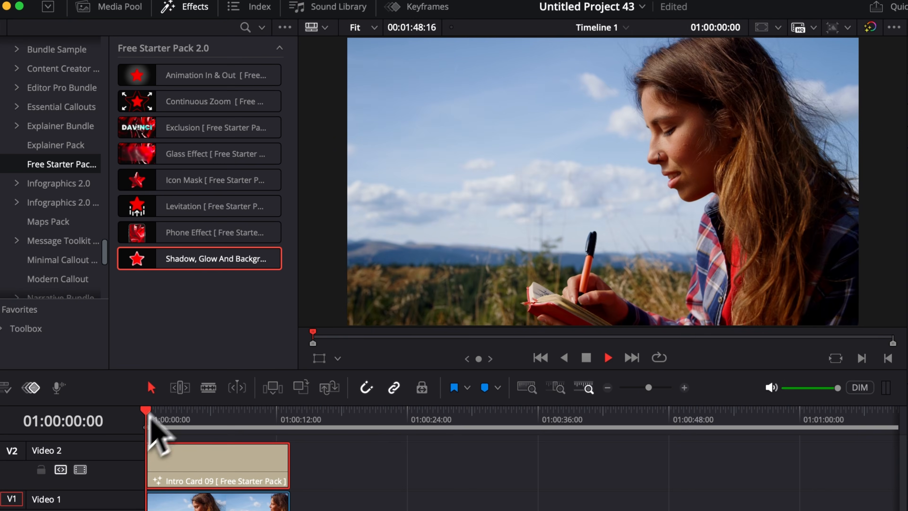
{"action": "key", "text": "space"}
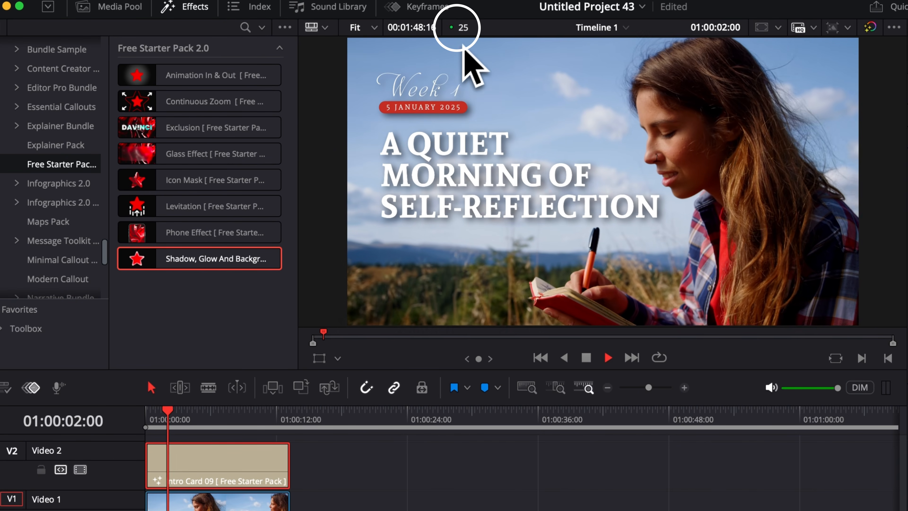
{"action": "key", "text": "space"}
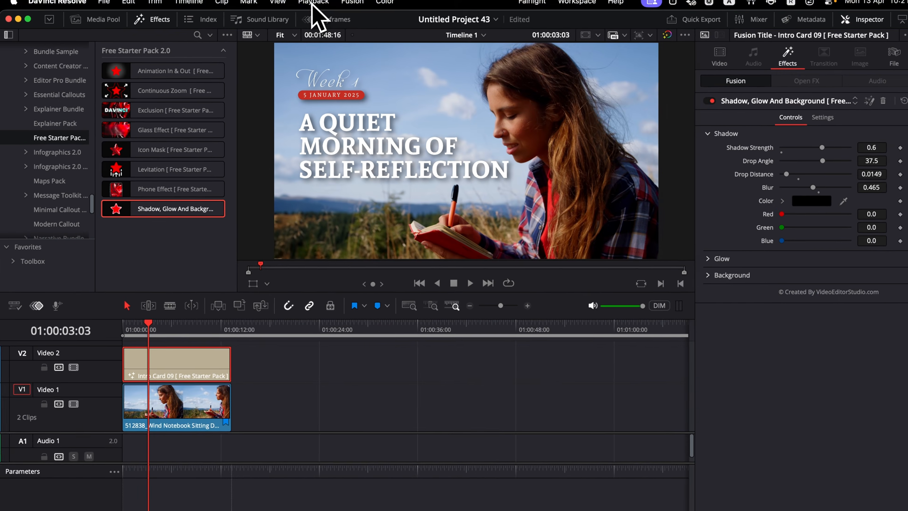
Set the render cache to Smart and play the timeline from the start while the clips are being cached.
{"action": "left_click", "coordinate": [310, 6]}
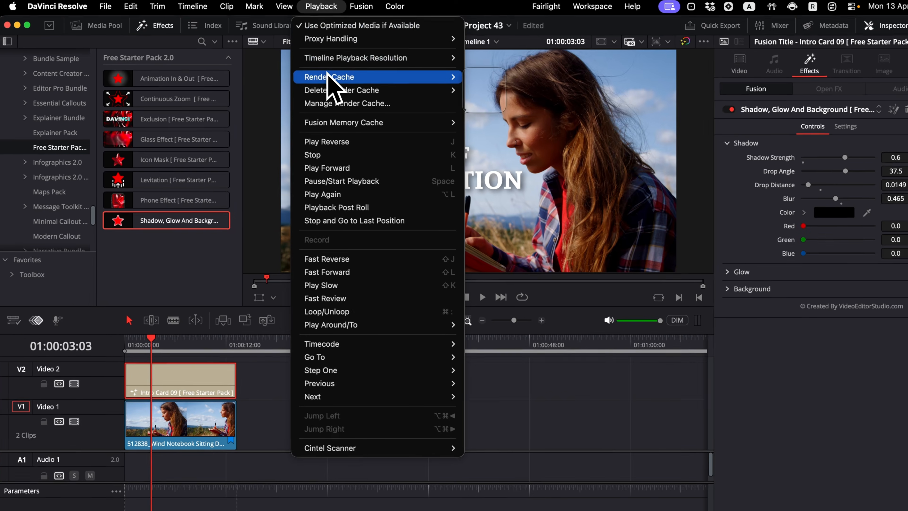
{"action": "mouse_move", "coordinate": [394, 74]}
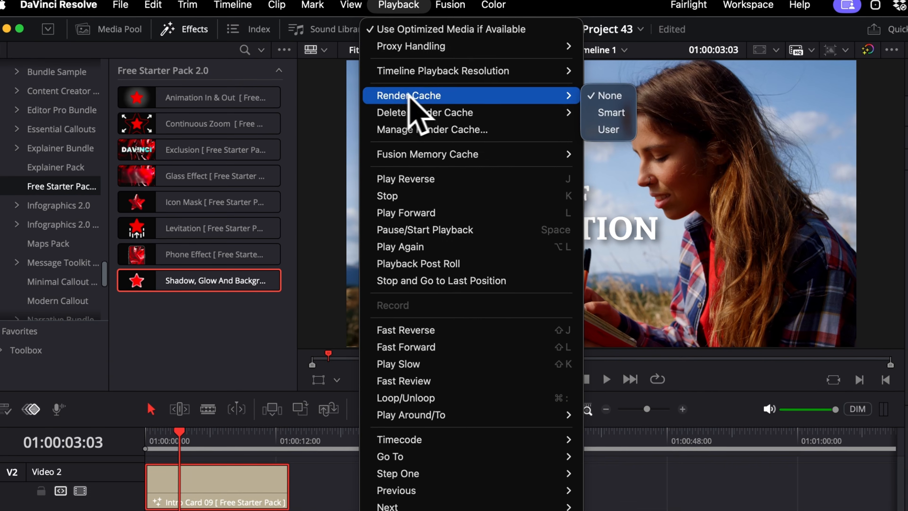
{"action": "left_click", "coordinate": [613, 113]}
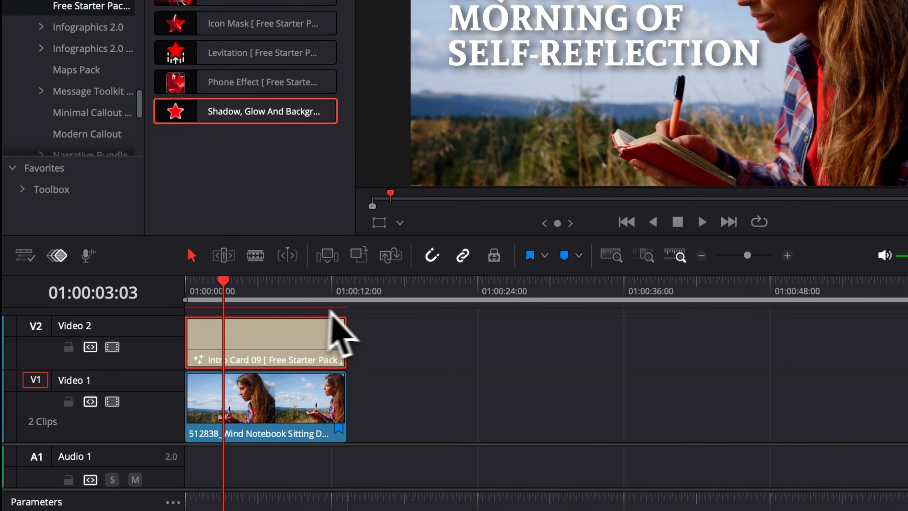
{"action": "key", "text": "Home"}
{"action": "key", "text": "space"}
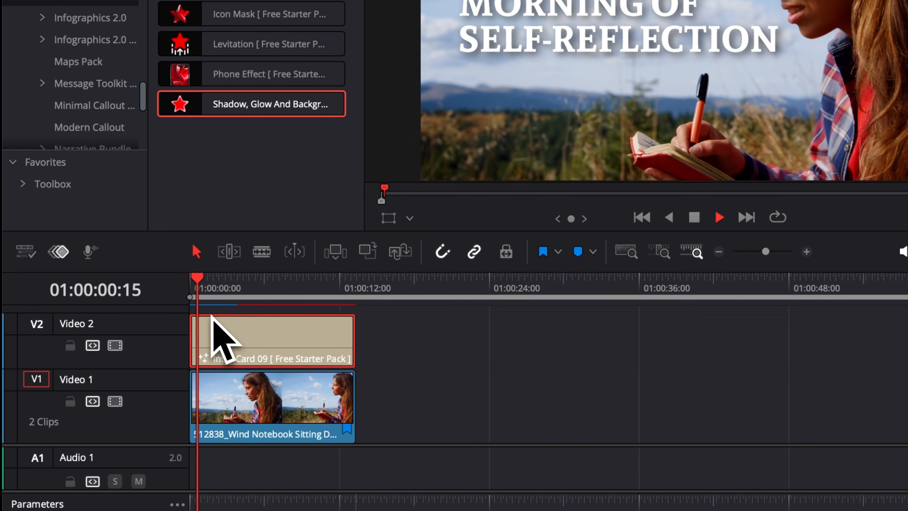